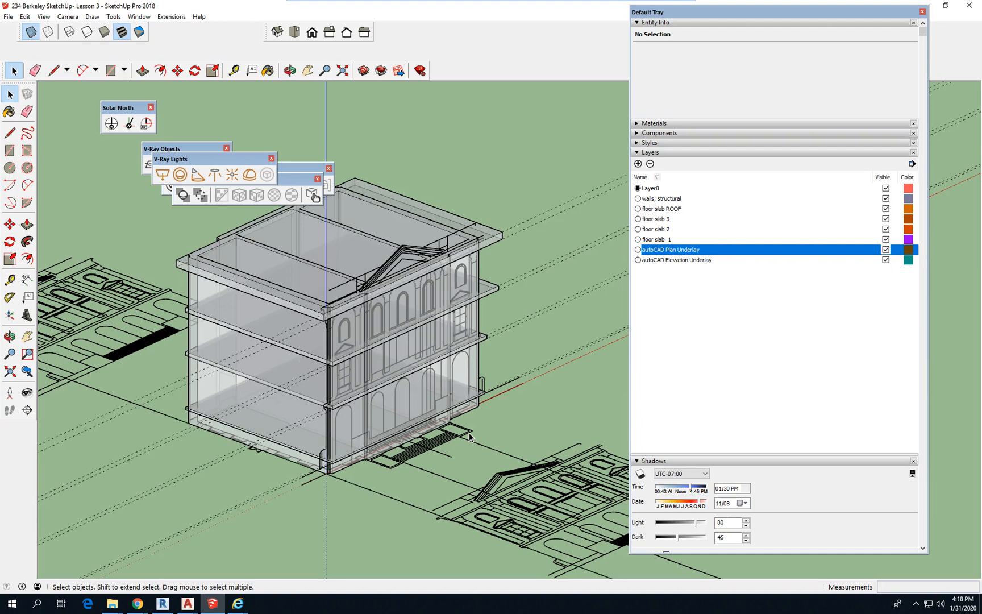
# - Add a Z position attribute to the lowest floor slab group to read its elevation
pyautogui.click(479, 435)
pyautogui.moveTo(423, 257); pyautogui.dragTo(318, 427, button='middle')
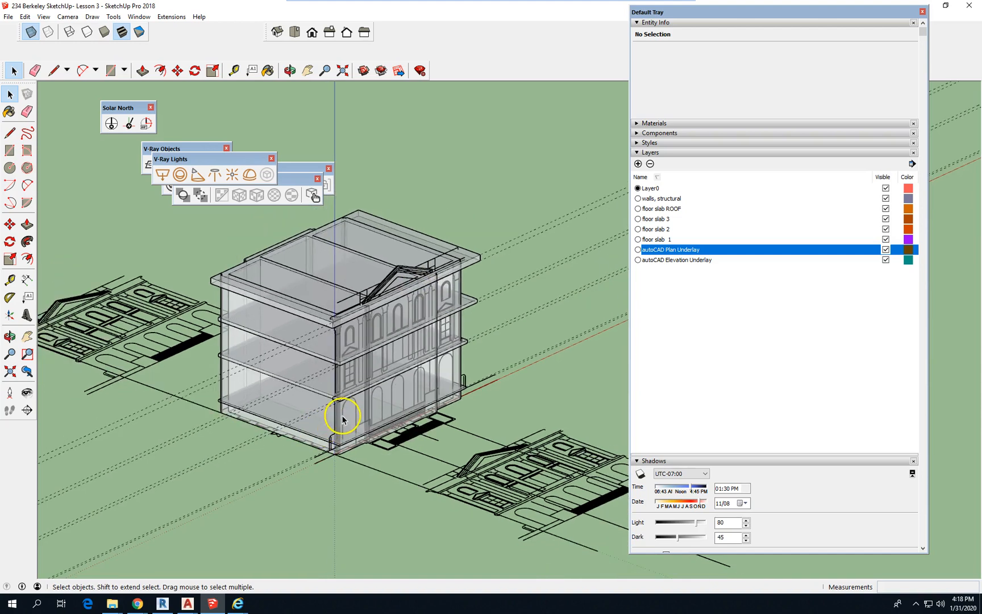
pyautogui.click(310, 438)
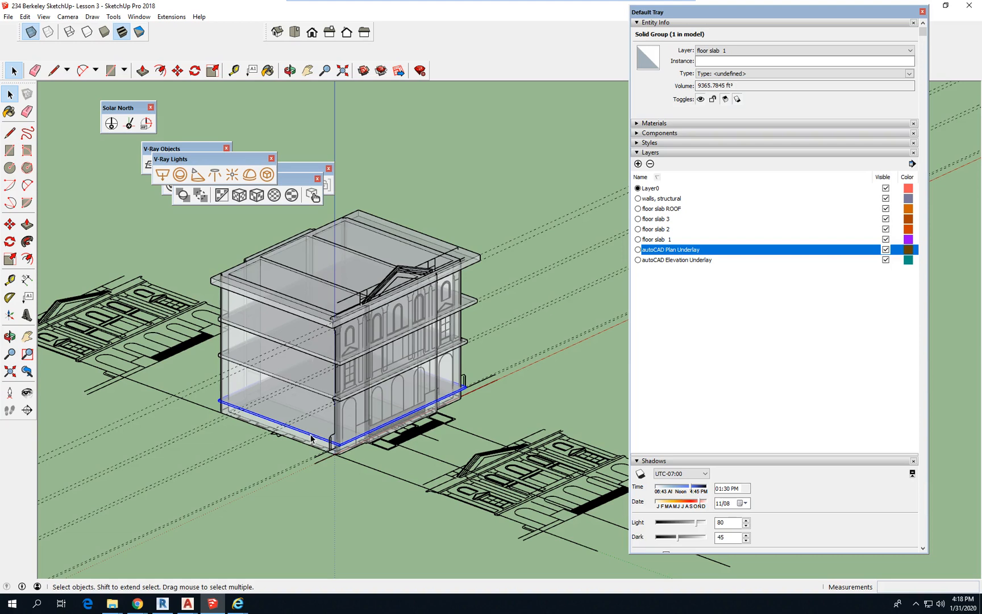
pyautogui.click(137, 17)
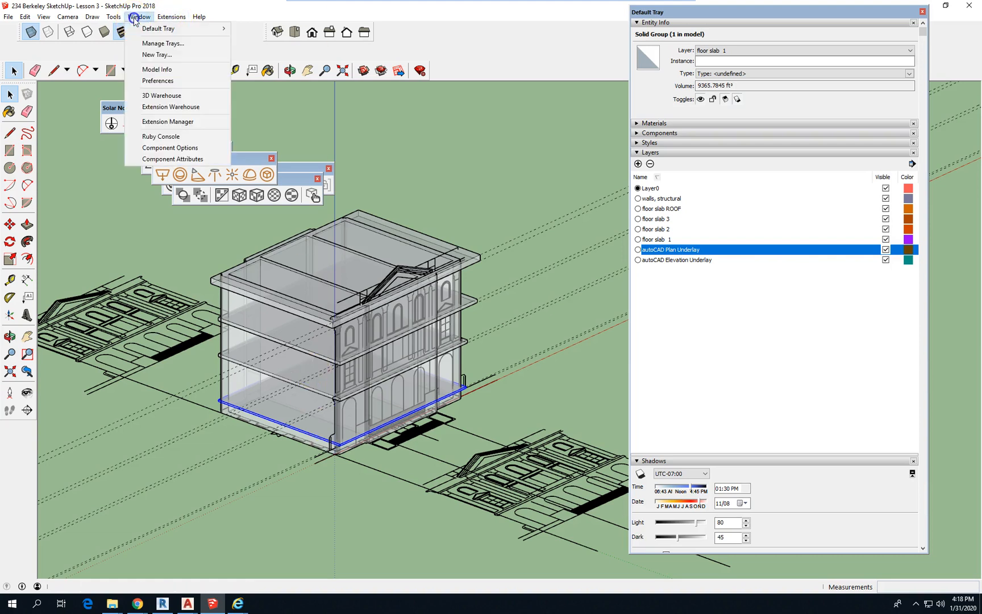
pyautogui.click(212, 162)
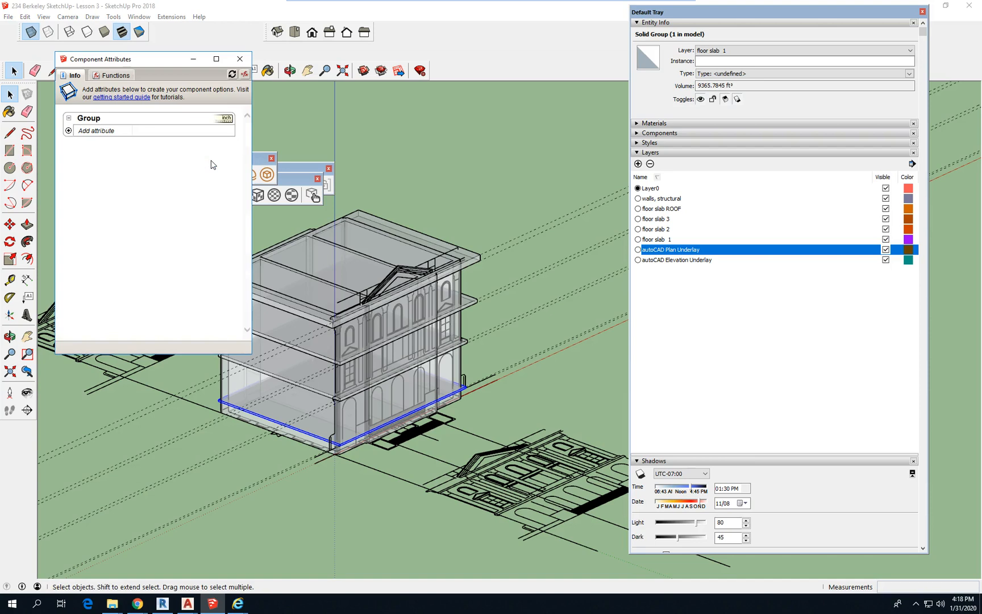
pyautogui.click(68, 132)
pyautogui.click(168, 202)
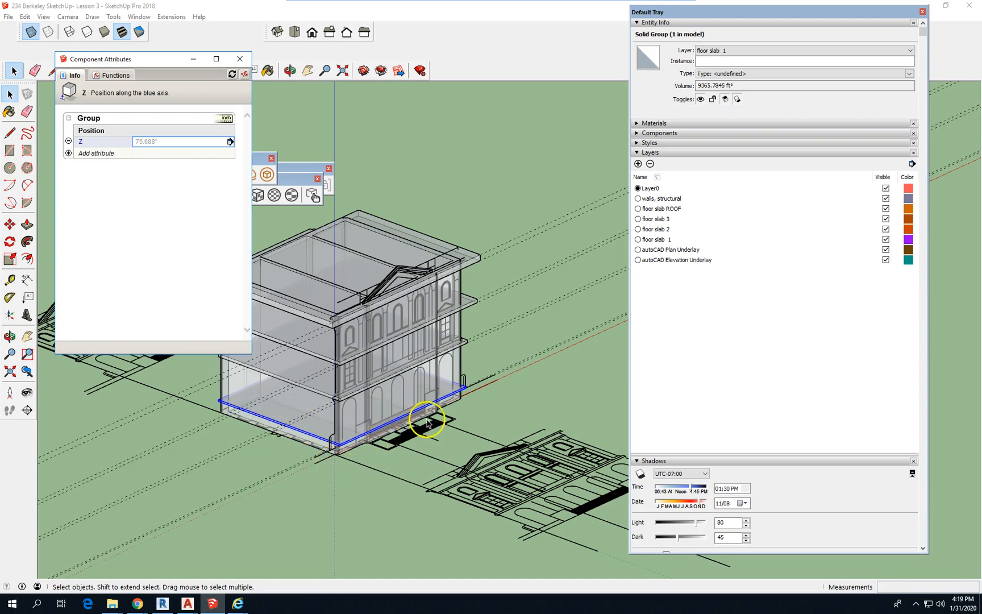
pyautogui.click(240, 58)
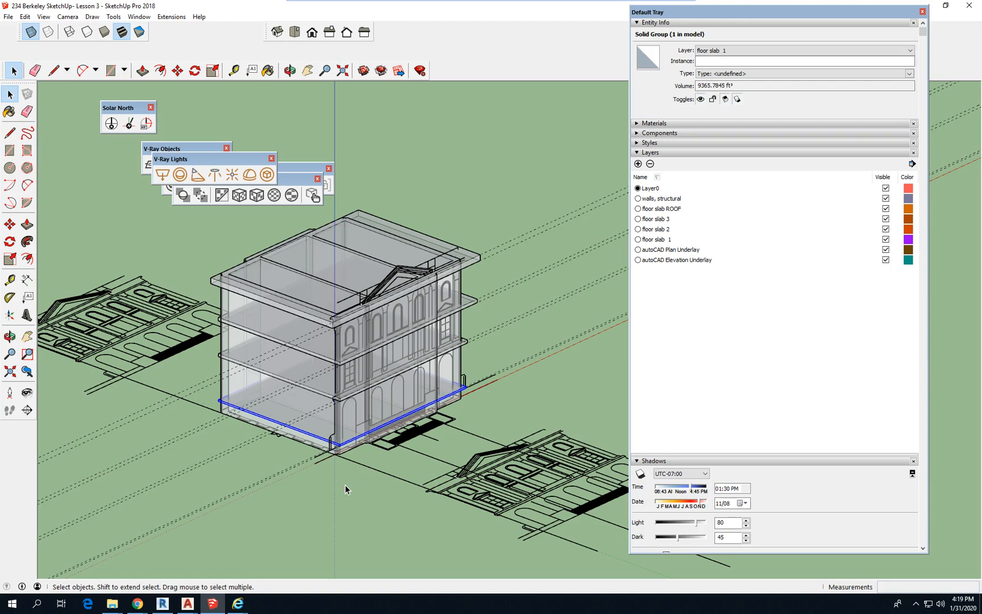
# - Place a horizontal section plane at ground level across the building model
pyautogui.scroll(-3, 260, 425)
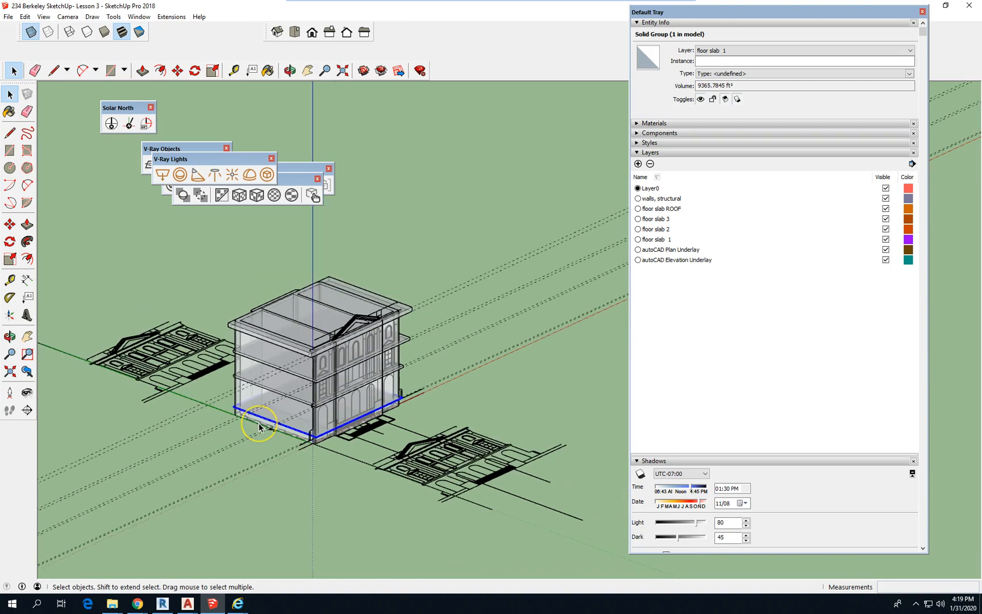
pyautogui.click(114, 17)
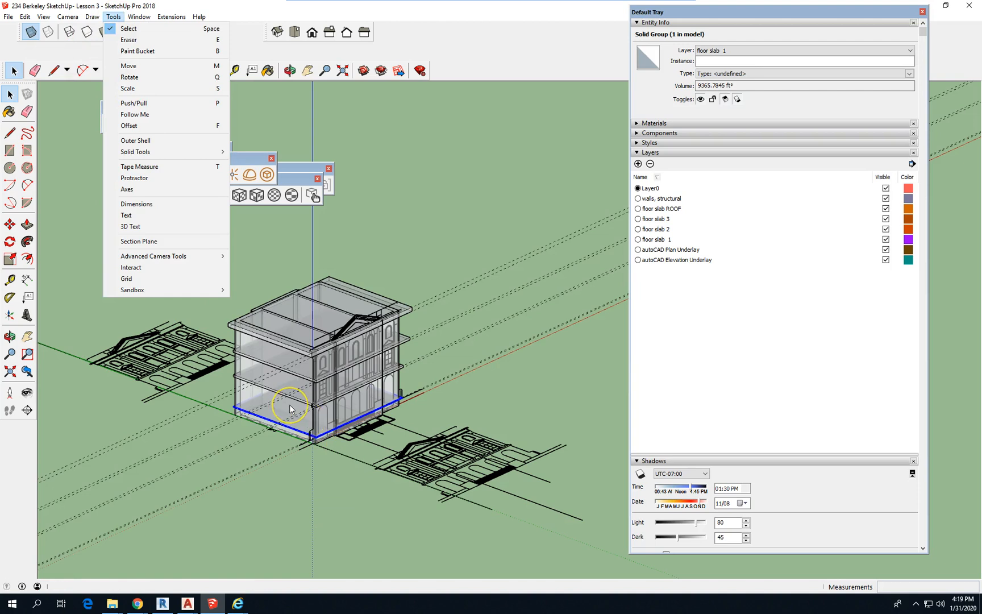
pyautogui.click(170, 241)
pyautogui.scroll(-2, 376, 307)
pyautogui.click(345, 526)
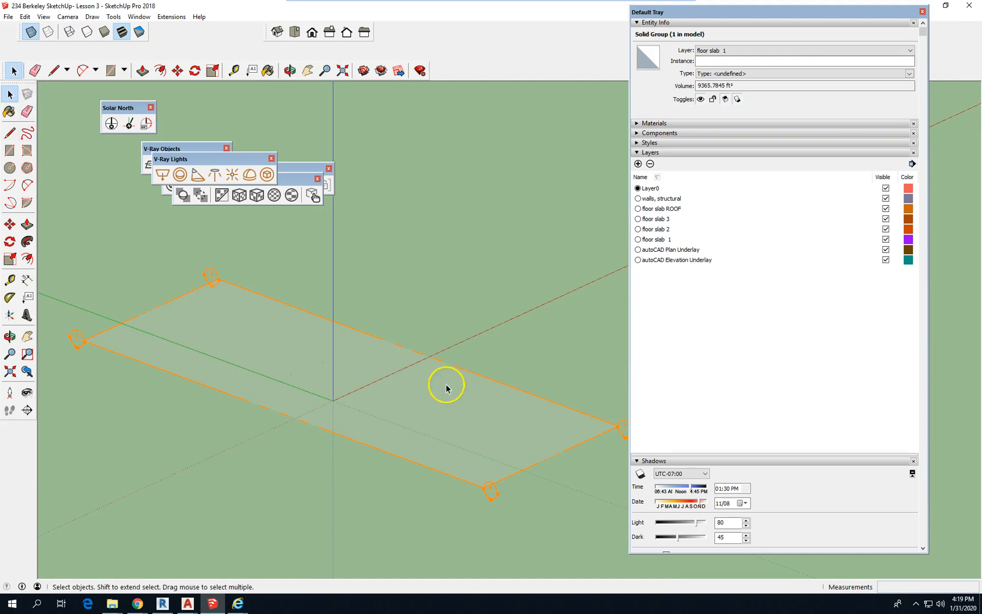
# - Move the section plane vertically up 10.25' so it cuts through the building above the first floor slab
pyautogui.click(408, 352)
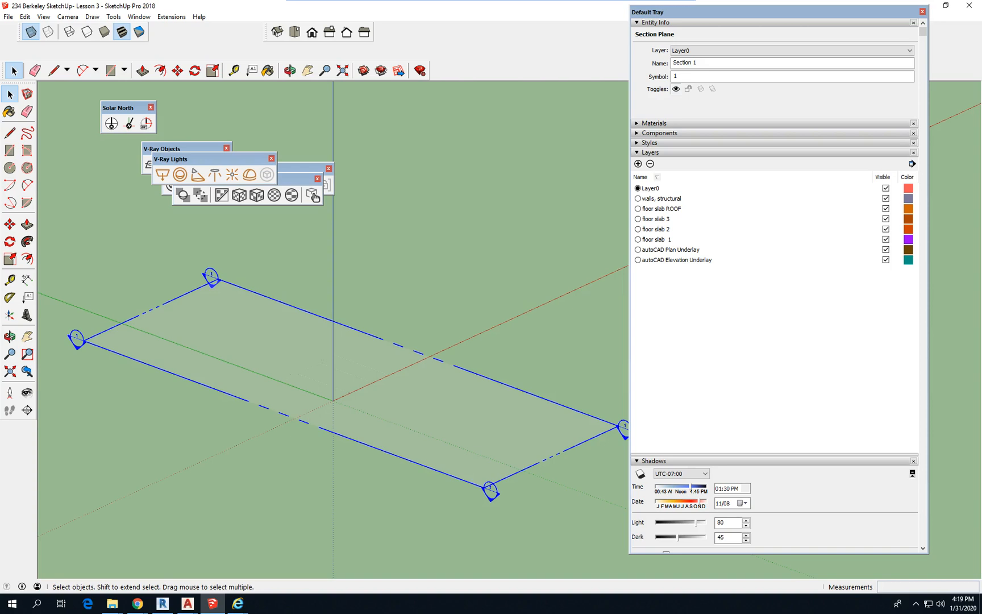
pyautogui.click(12, 224)
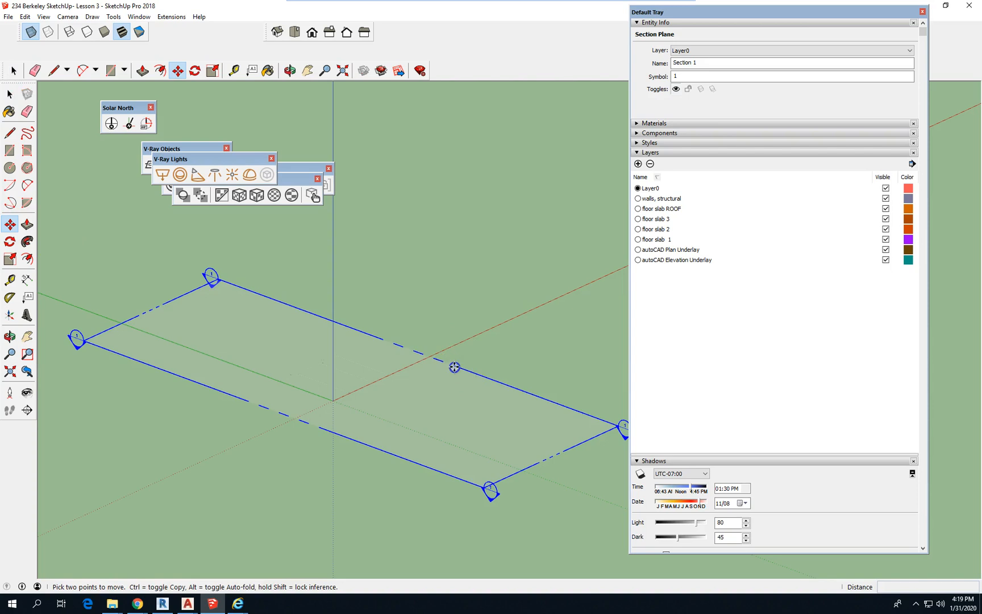
pyautogui.moveTo(454, 367); pyautogui.dragTo(427, 258)
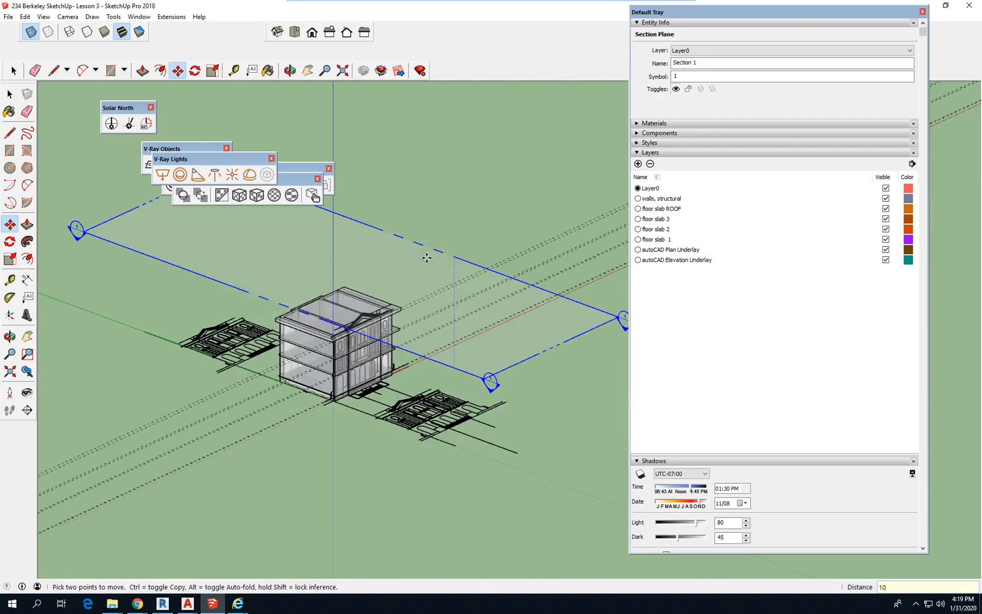
pyautogui.write("10.25'")
pyautogui.press('Return')
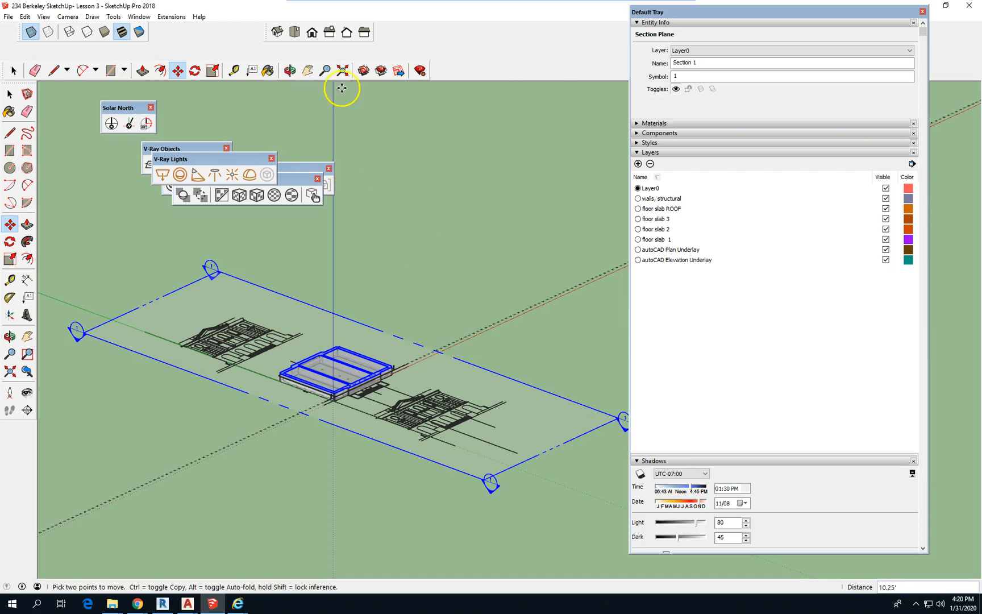
# - Create a scene from a top view framed on the building's cut plan, saving the style changes as a new style
pyautogui.click(291, 35)
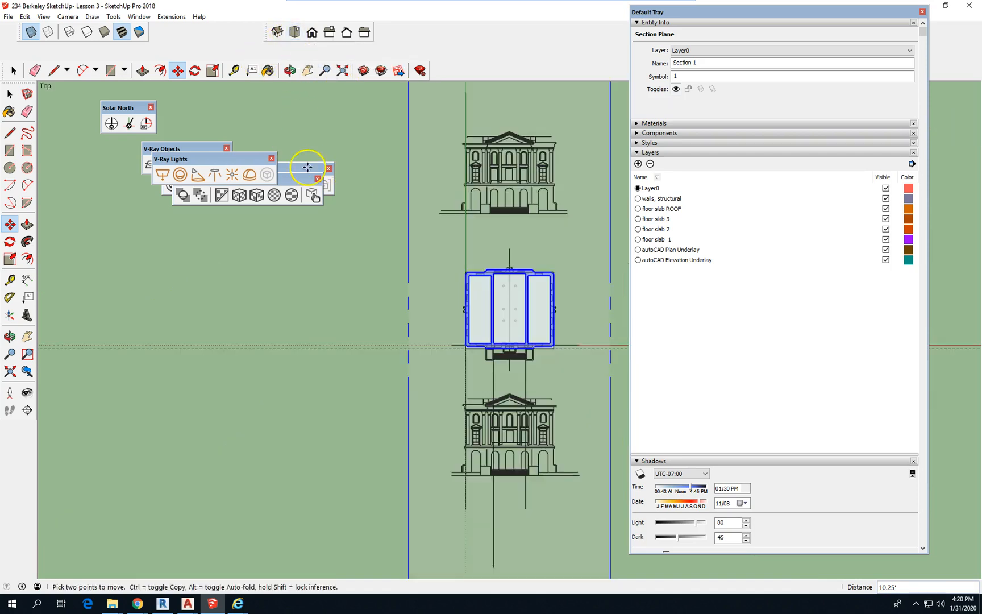
pyautogui.scroll(-2, 197, 427)
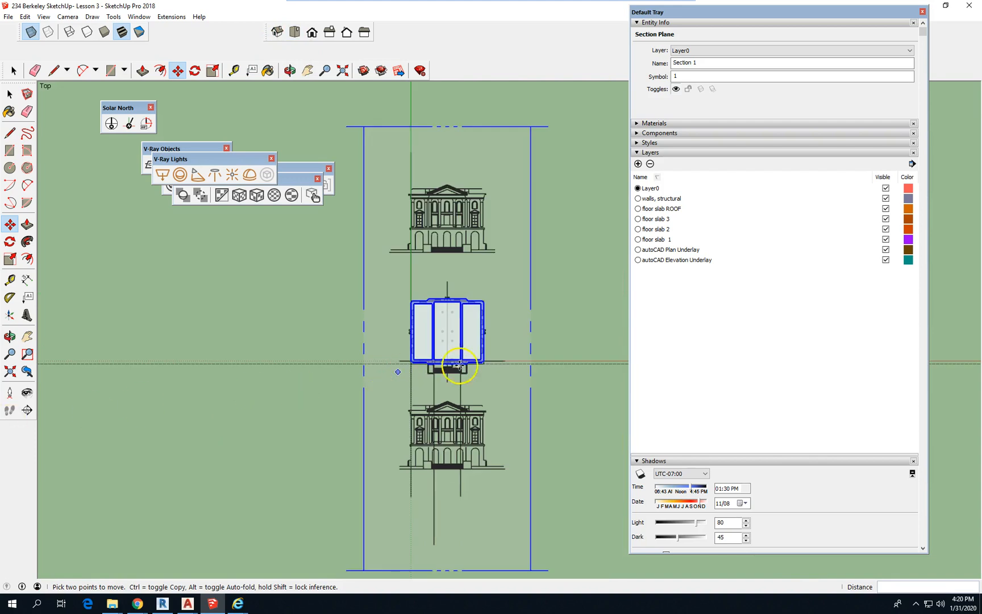
pyautogui.scroll(3, 460, 370)
pyautogui.scroll(4, 524, 341)
pyautogui.scroll(1, 88, 296)
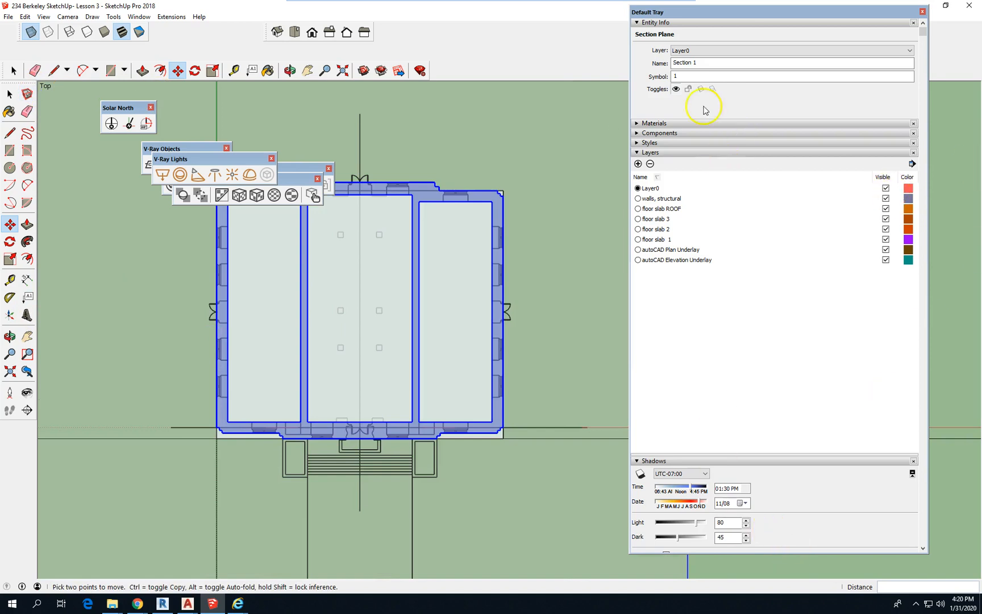
pyautogui.click(637, 153)
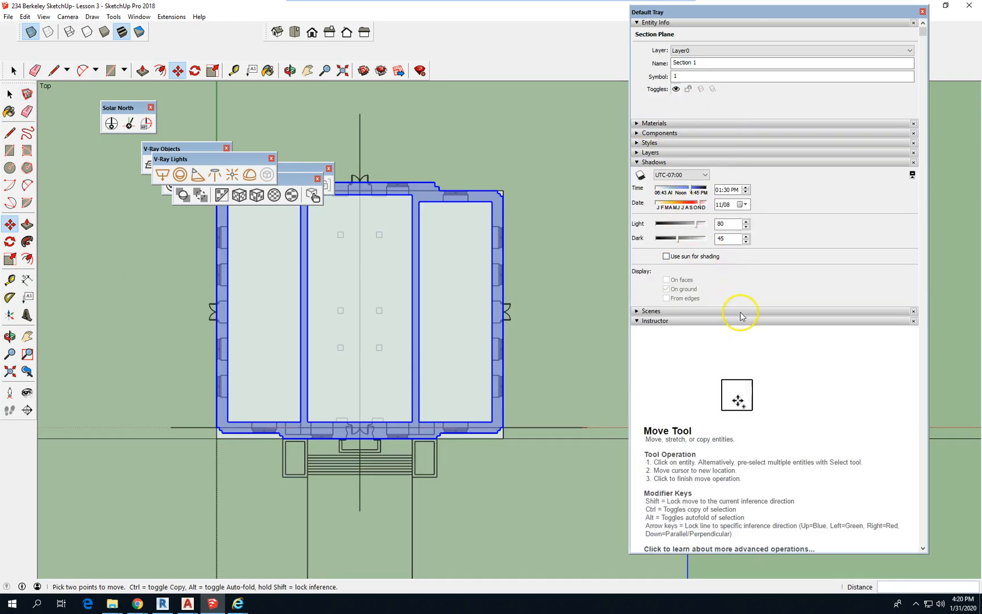
pyautogui.click(637, 311)
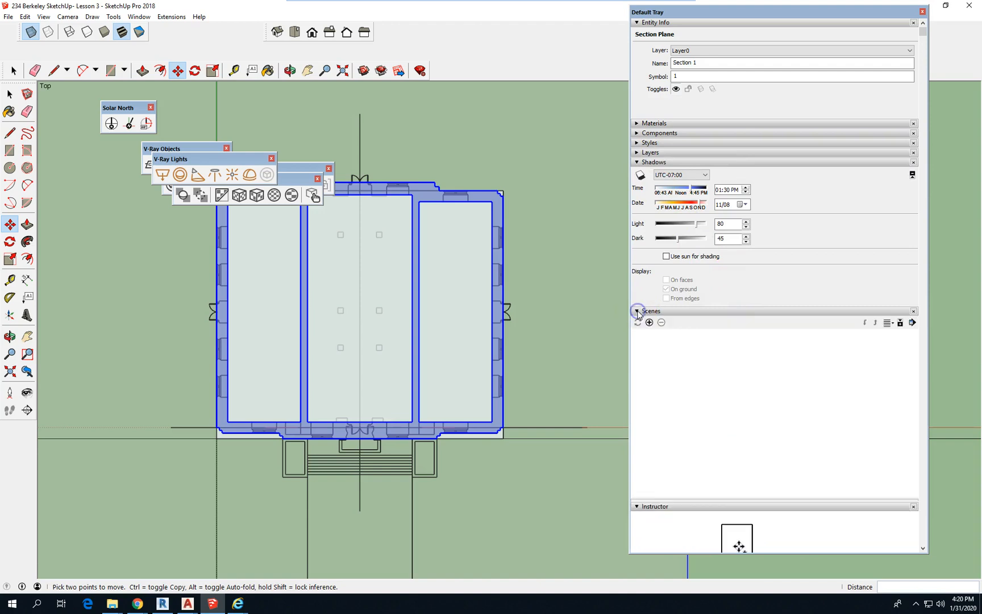
pyautogui.click(649, 322)
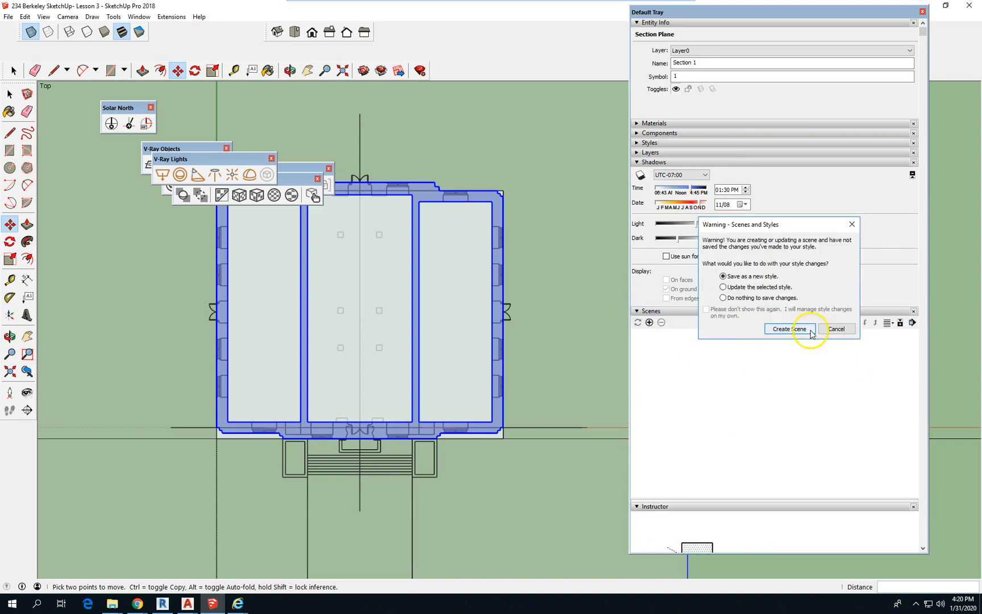
pyautogui.click(791, 330)
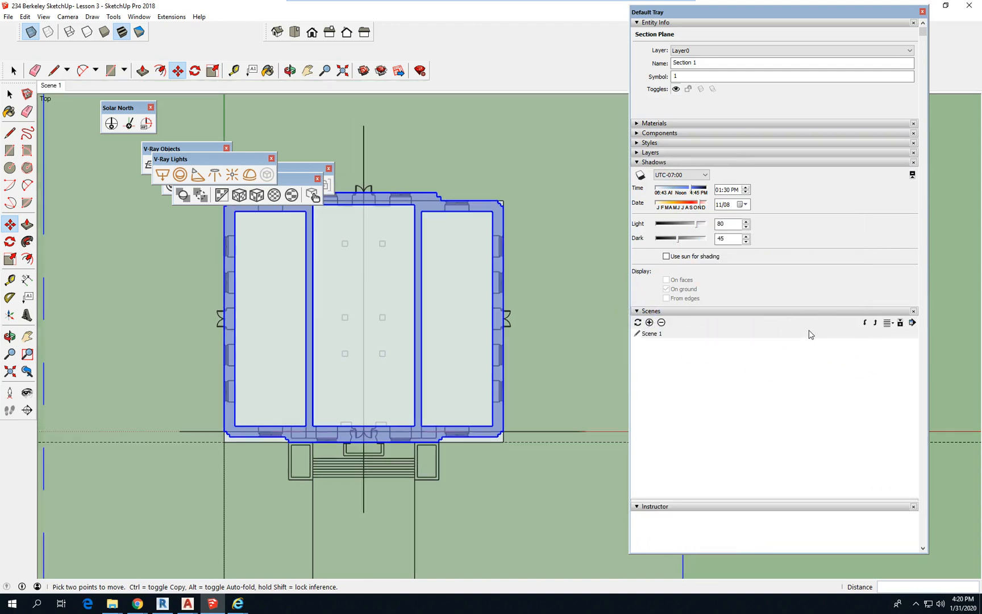
# - Rename the new scene to "FLoor Plan 1"
pyautogui.rightClick(660, 335)
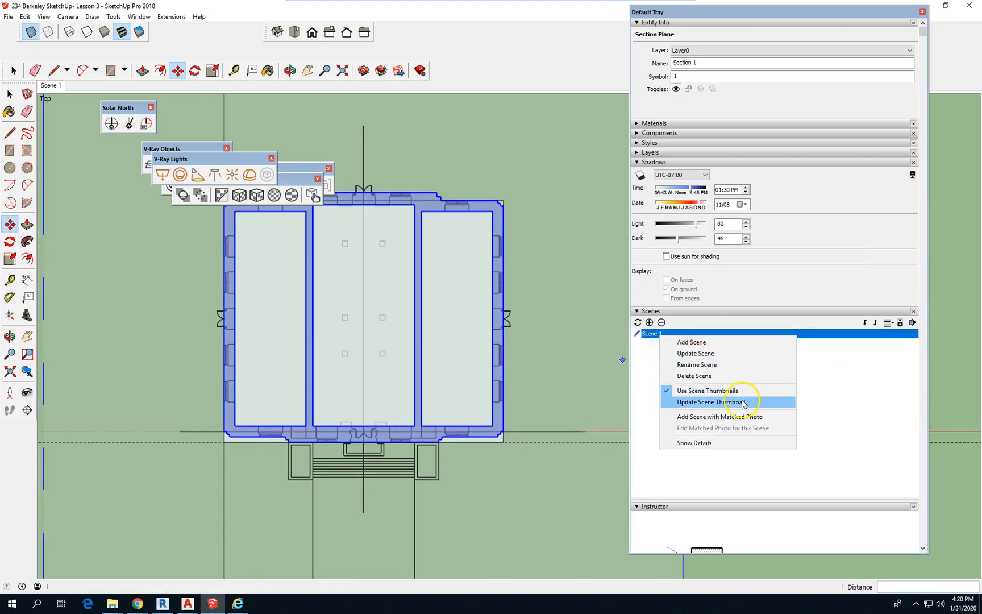
pyautogui.click(732, 365)
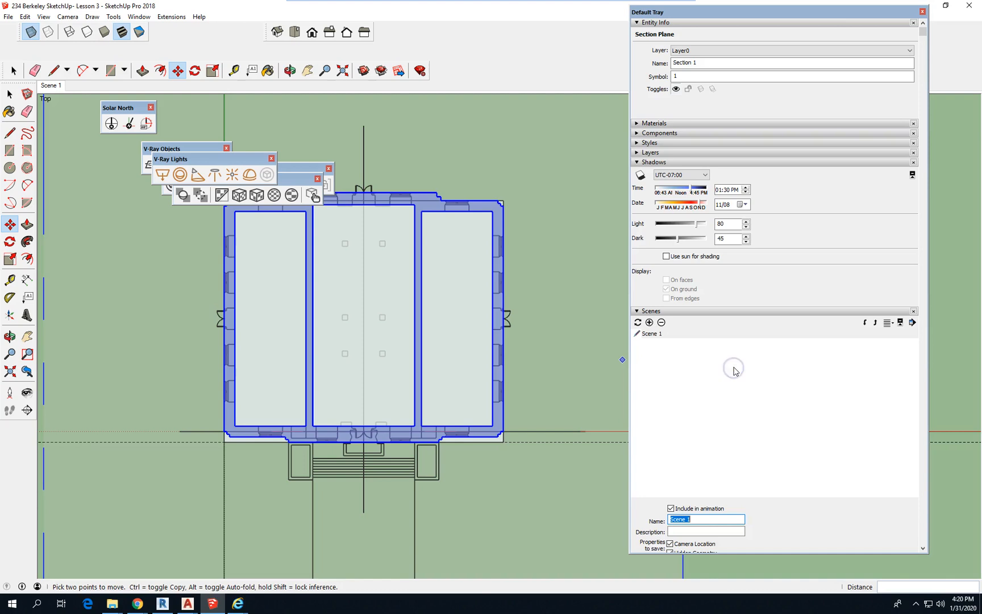
pyautogui.write('FLoor Plan 1')
pyautogui.press('Return')
pyautogui.click(733, 370)
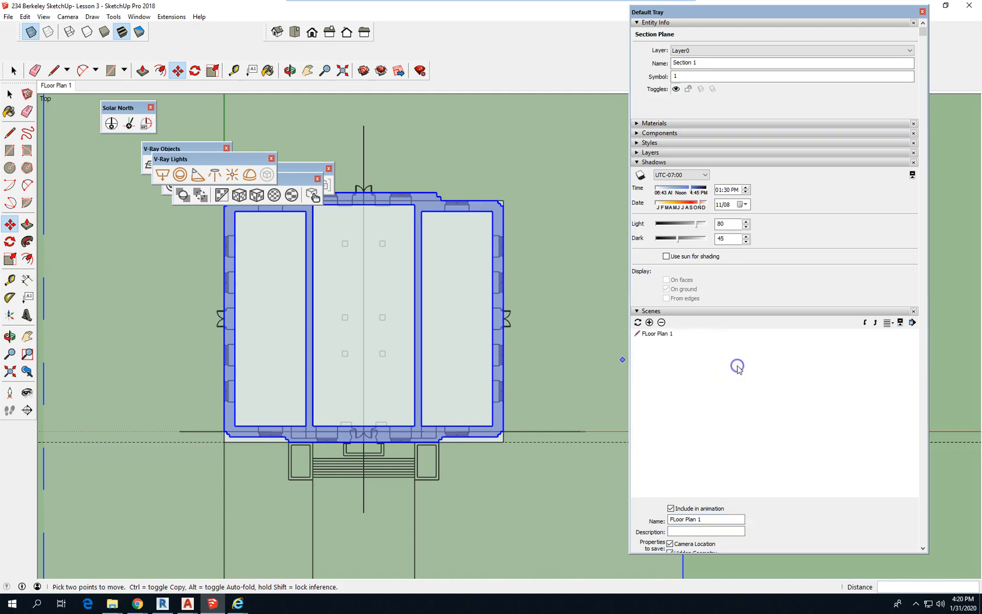
# - Save the model as a new file named "234 Berkeley SketchUp- Lesson 4" in the same folder
pyautogui.click(144, 72)
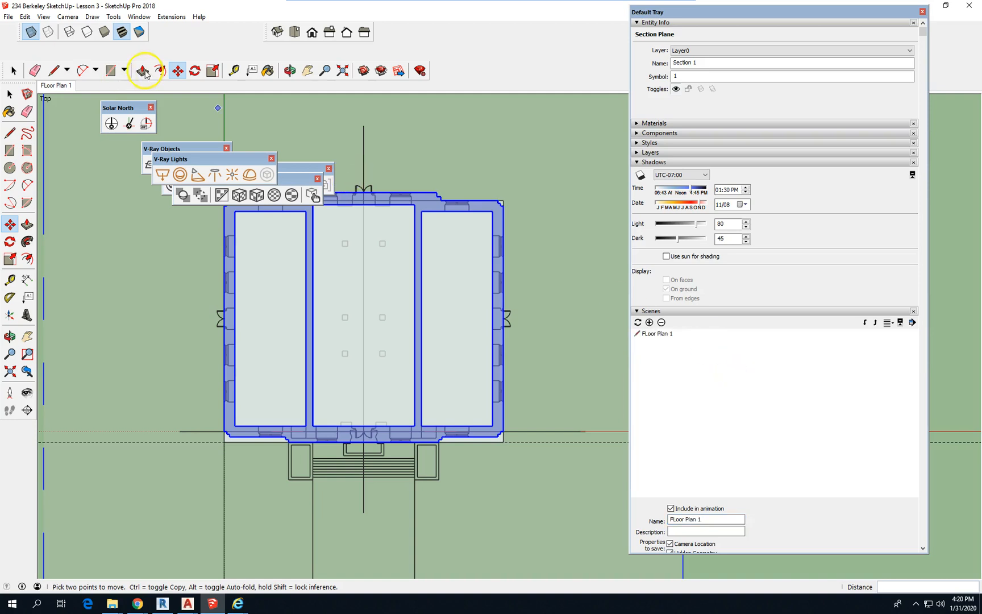
pyautogui.click(8, 16)
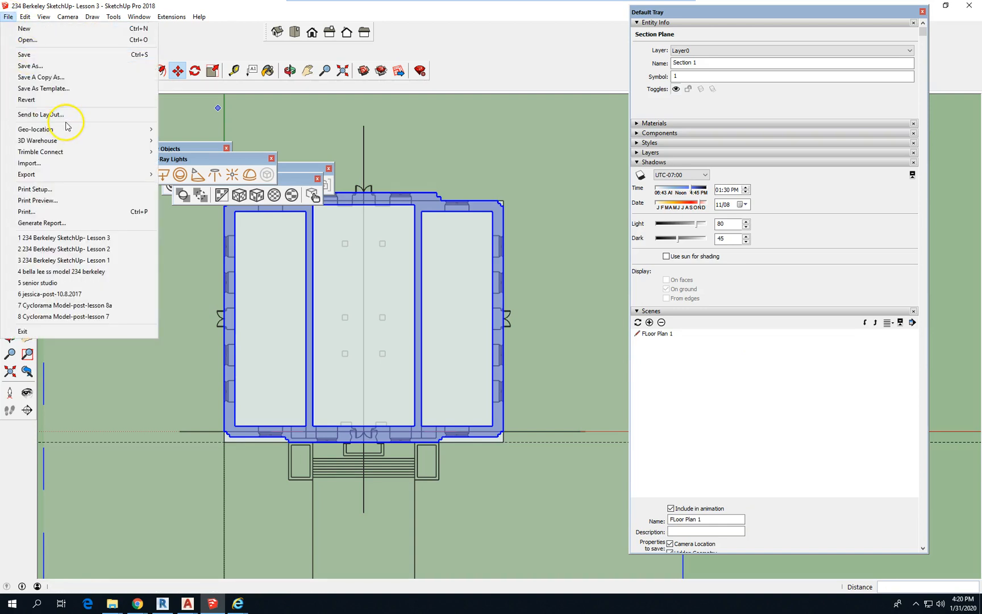
pyautogui.click(62, 66)
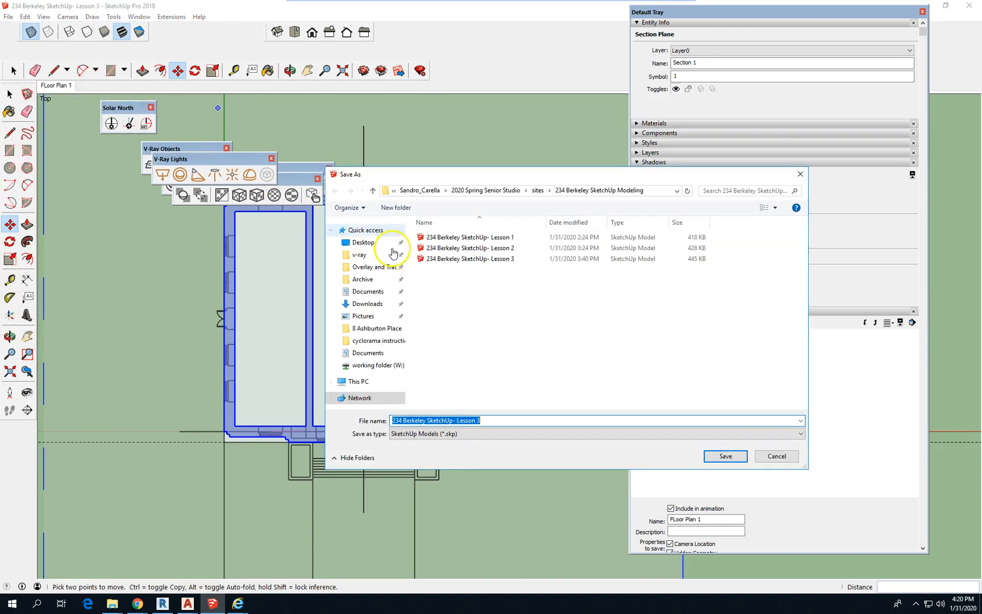
pyautogui.click(479, 420)
pyautogui.doubleClick(480, 420)
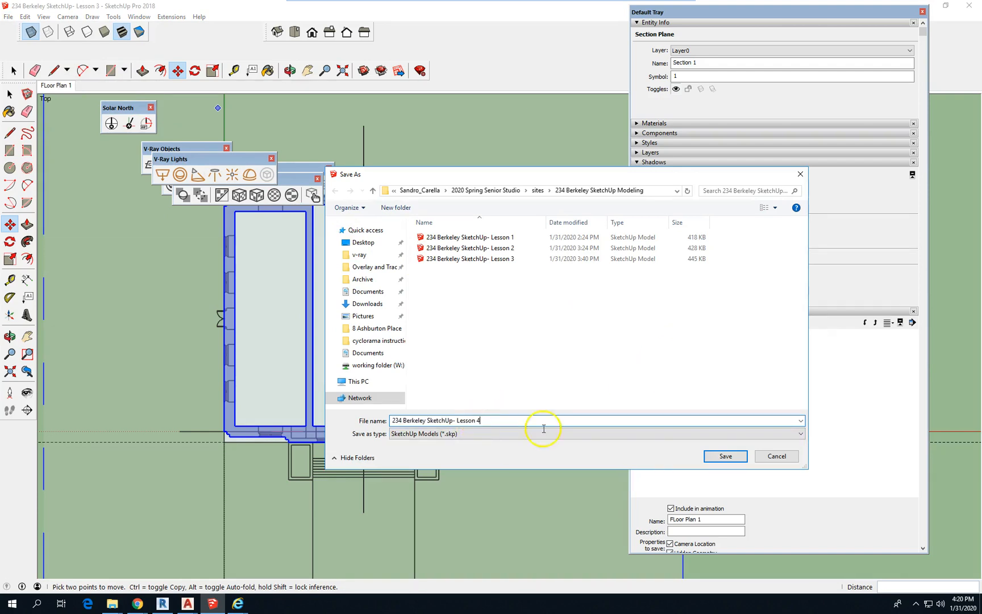
pyautogui.click(725, 455)
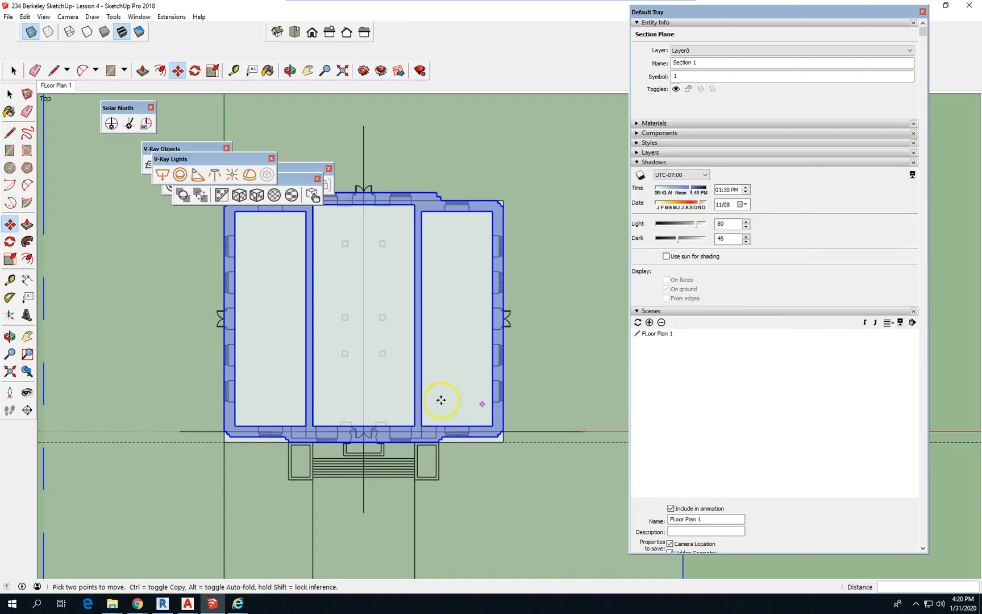
# - Return to an isometric view of the model and turn off the display of section planes, keeping the section cut
pyautogui.scroll(-2, 423, 398)
pyautogui.scroll(3, 344, 279)
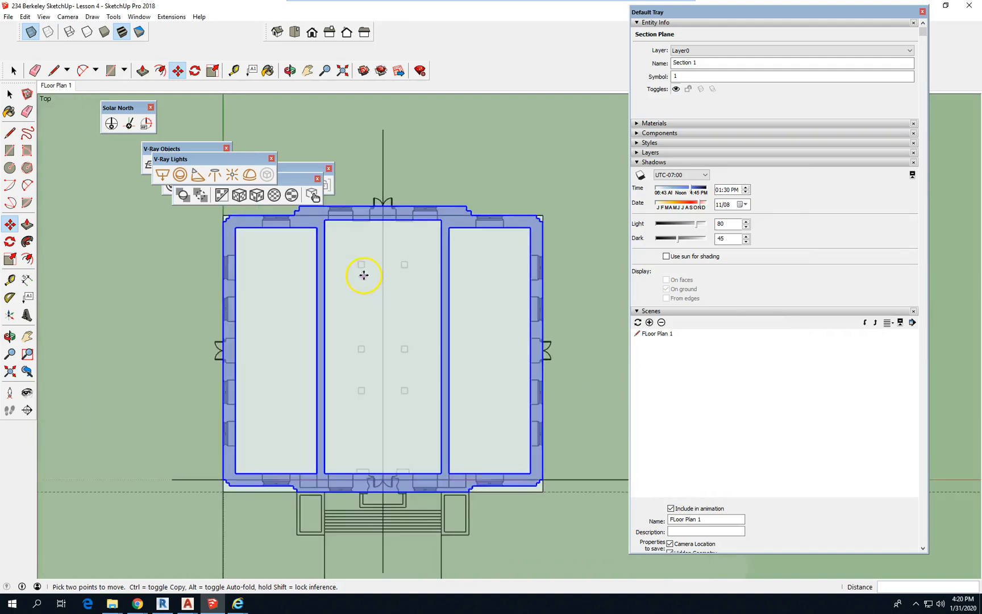
pyautogui.scroll(-3, 455, 317)
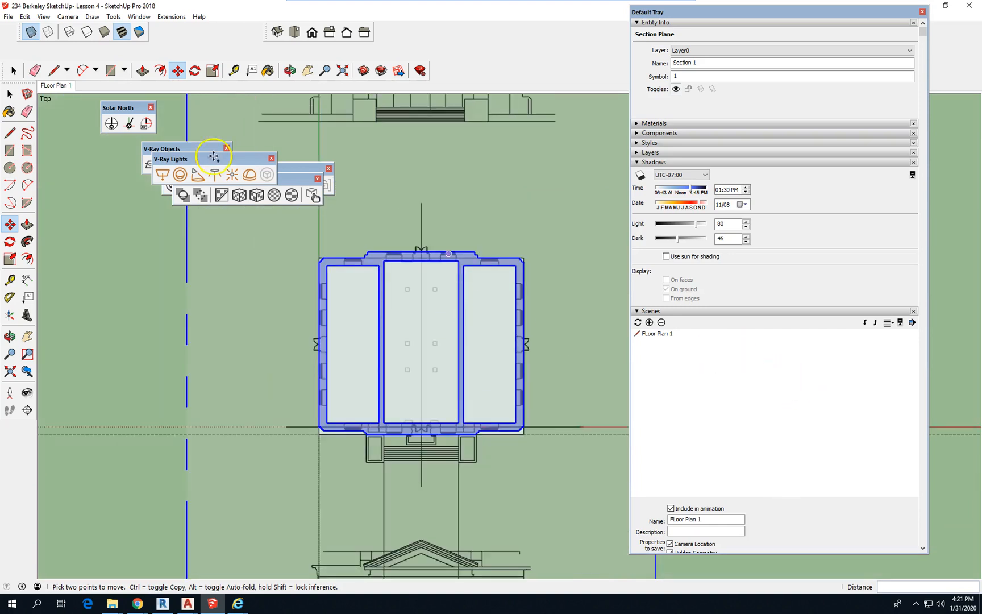
pyautogui.click(276, 33)
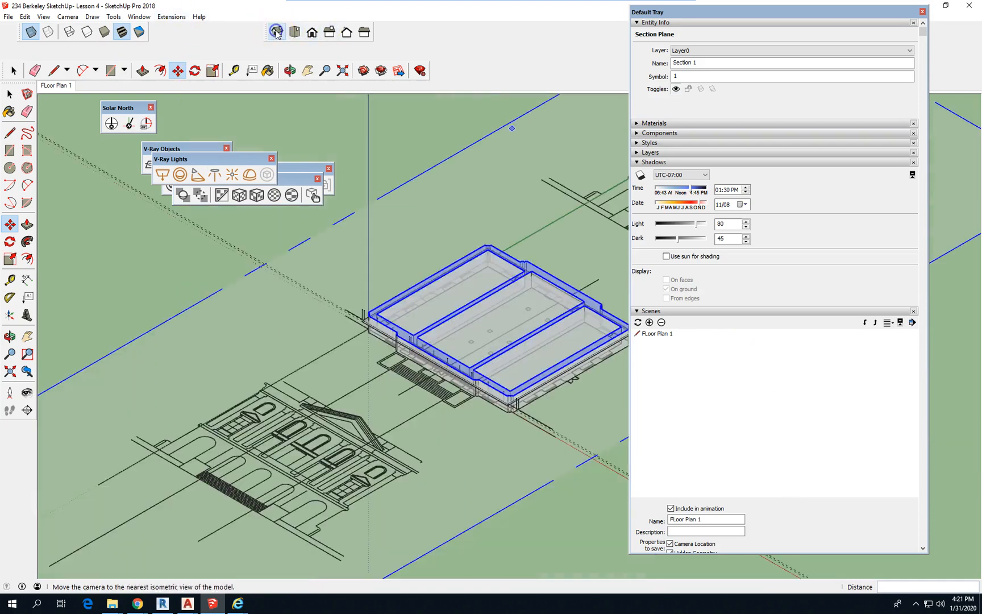
pyautogui.scroll(-2, 231, 392)
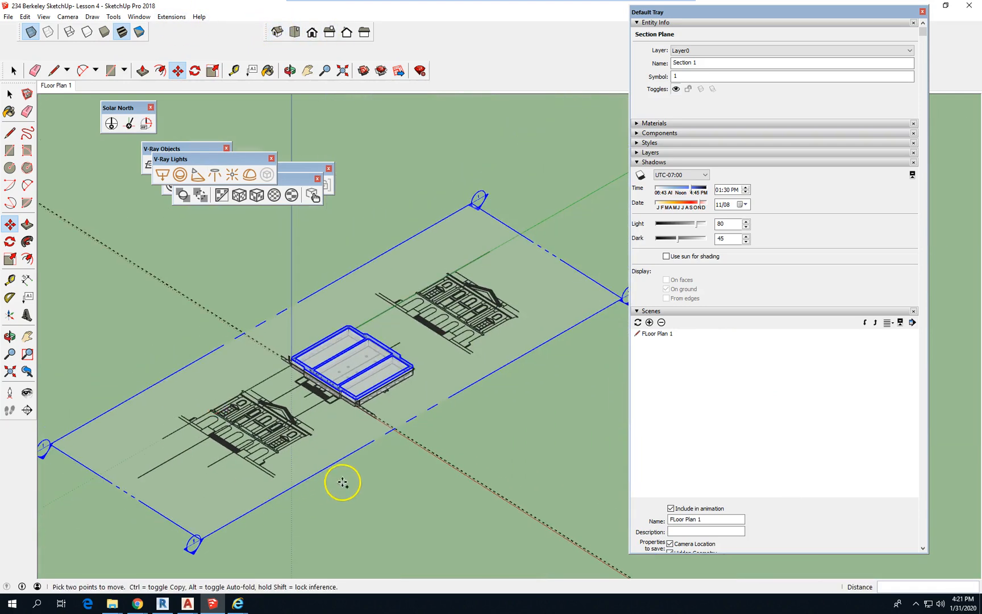
pyautogui.press('space')
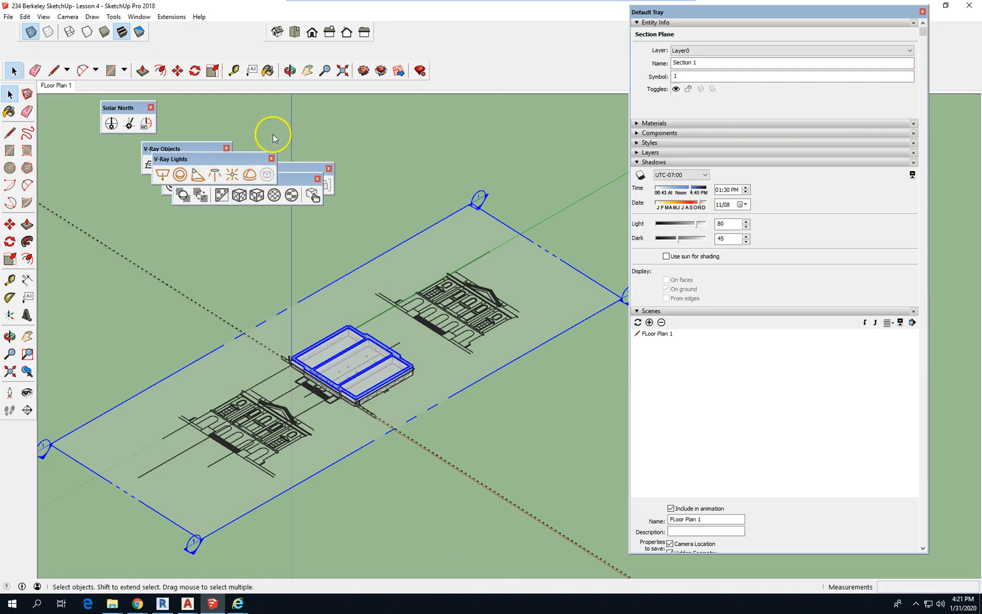
pyautogui.click(25, 17)
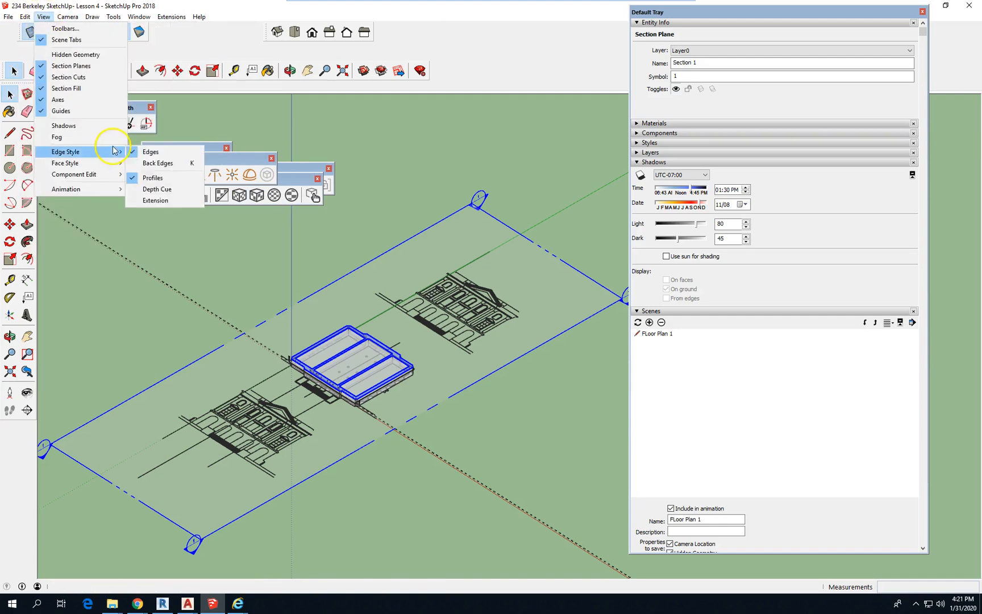
pyautogui.click(96, 66)
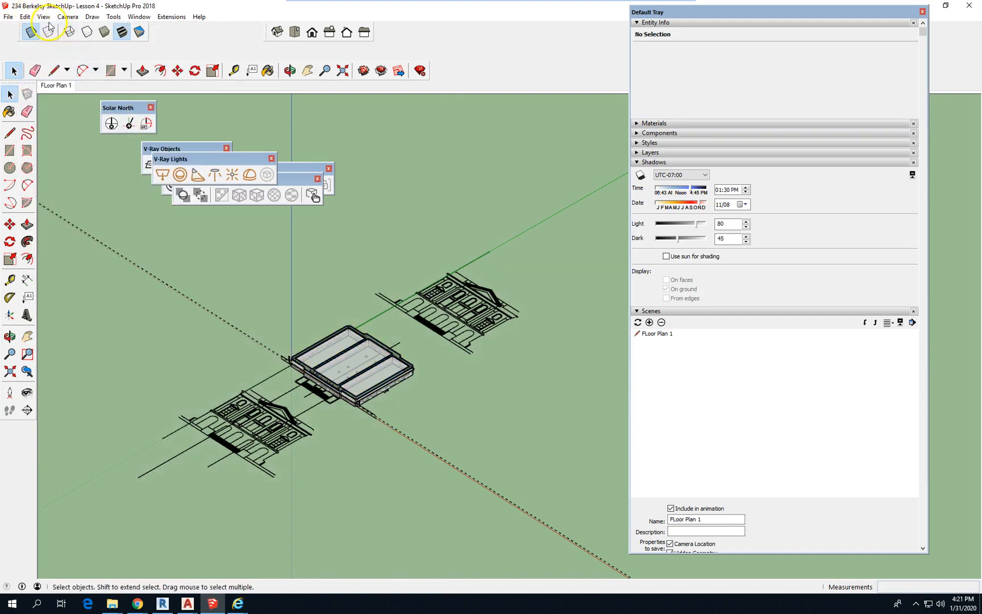
# - Turn off the section cut and X-ray display so the whole building appears solid
pyautogui.click(44, 16)
pyautogui.click(98, 76)
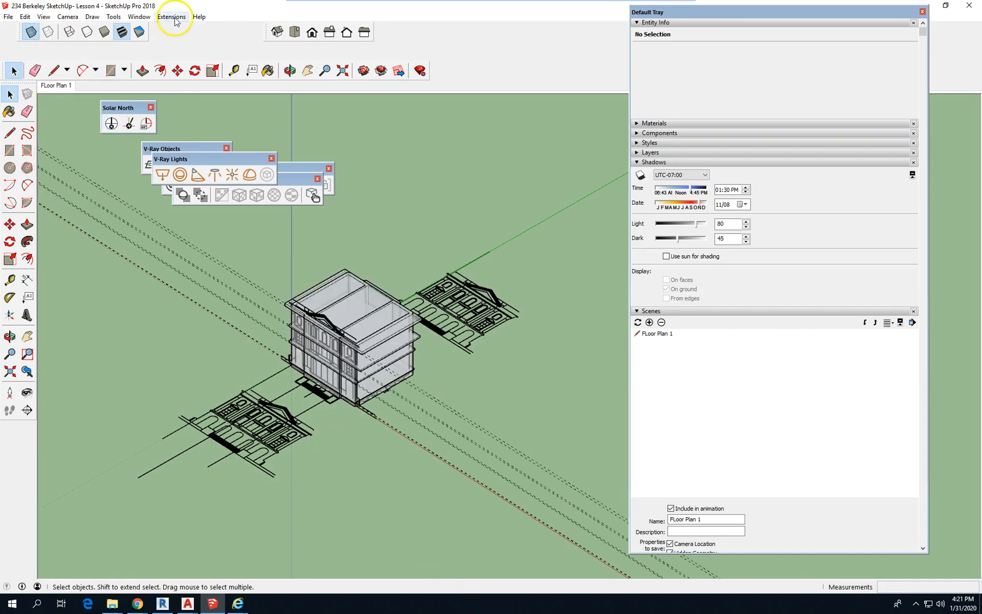
pyautogui.click(32, 32)
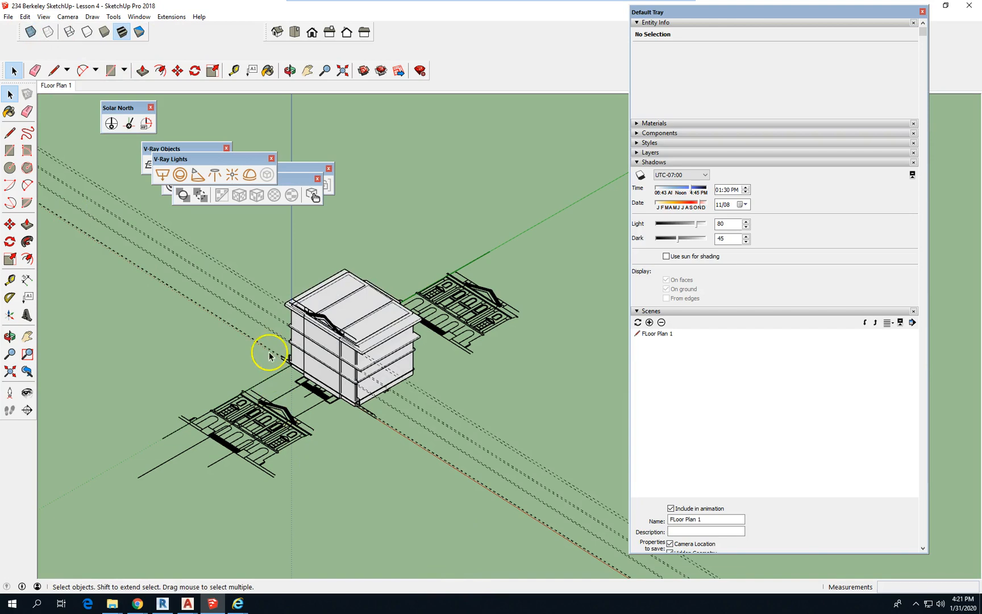
# - Create a scene of the solid isometric view, saving the style changes as a new style, and name it "isometric overall view of model"
pyautogui.scroll(3, 266, 350)
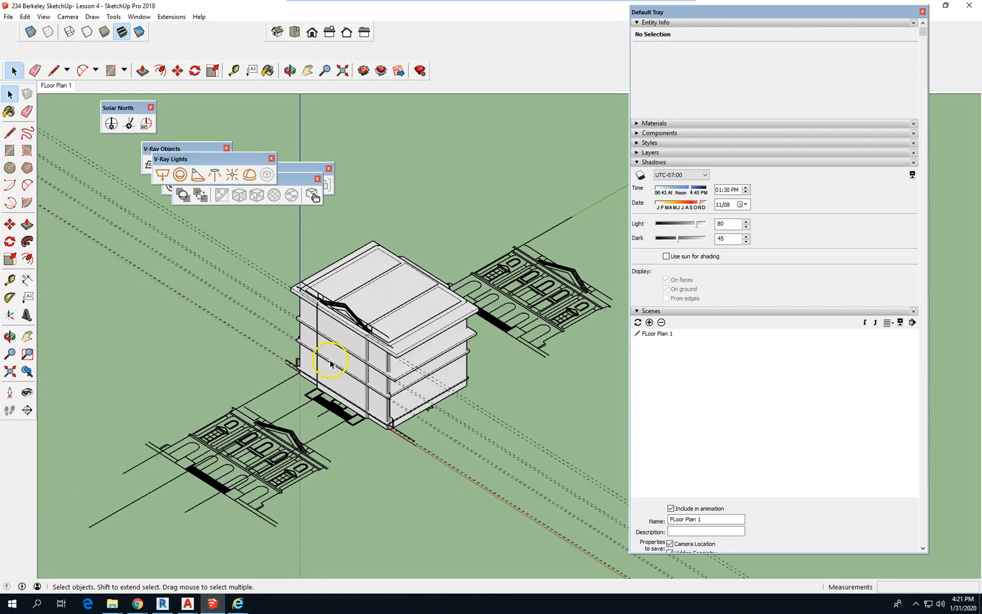
pyautogui.click(231, 424)
pyautogui.scroll(-3, 236, 409)
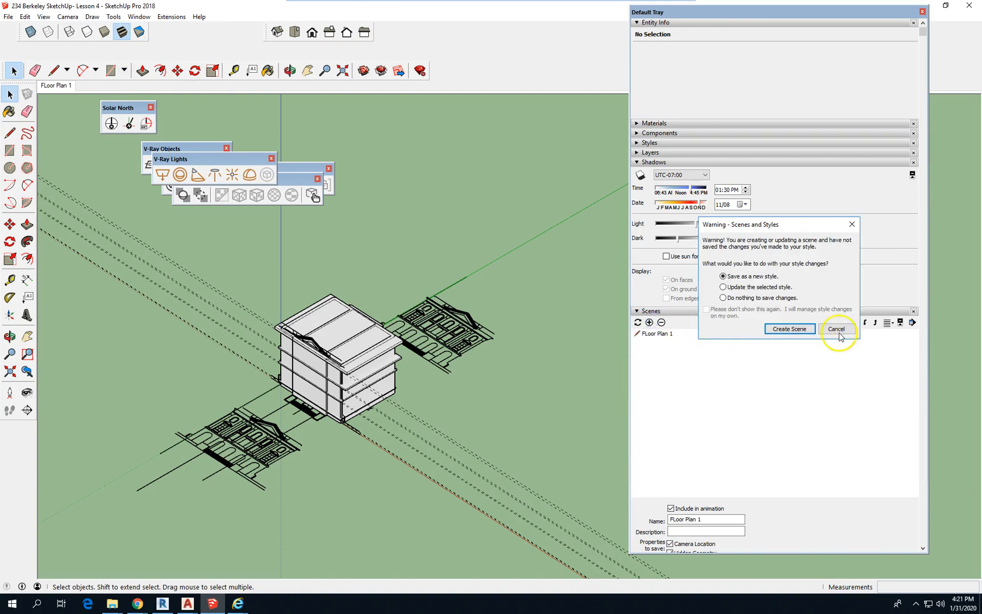
pyautogui.click(788, 329)
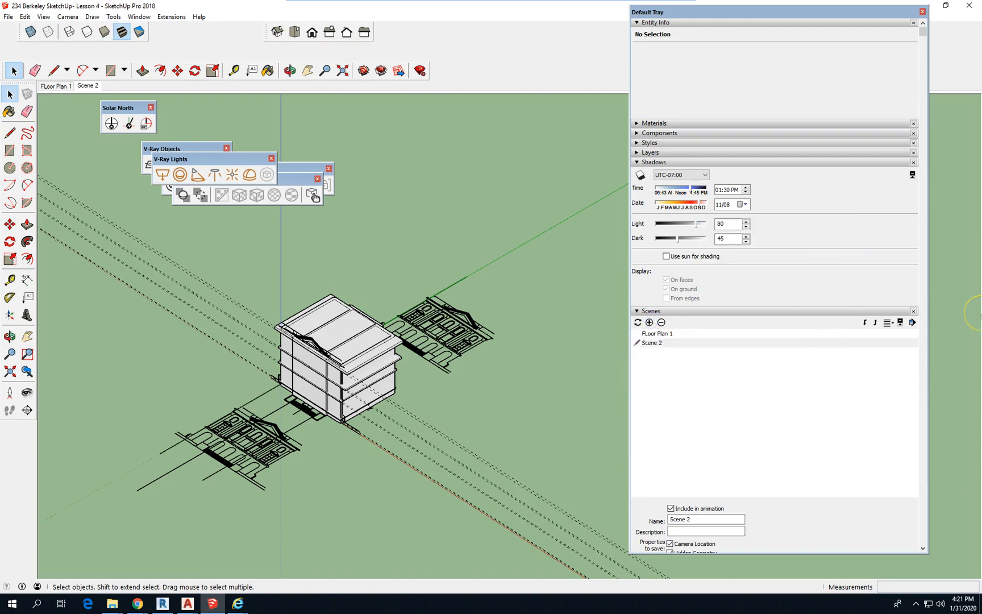
pyautogui.click(673, 517)
pyautogui.write('isometric overall view')
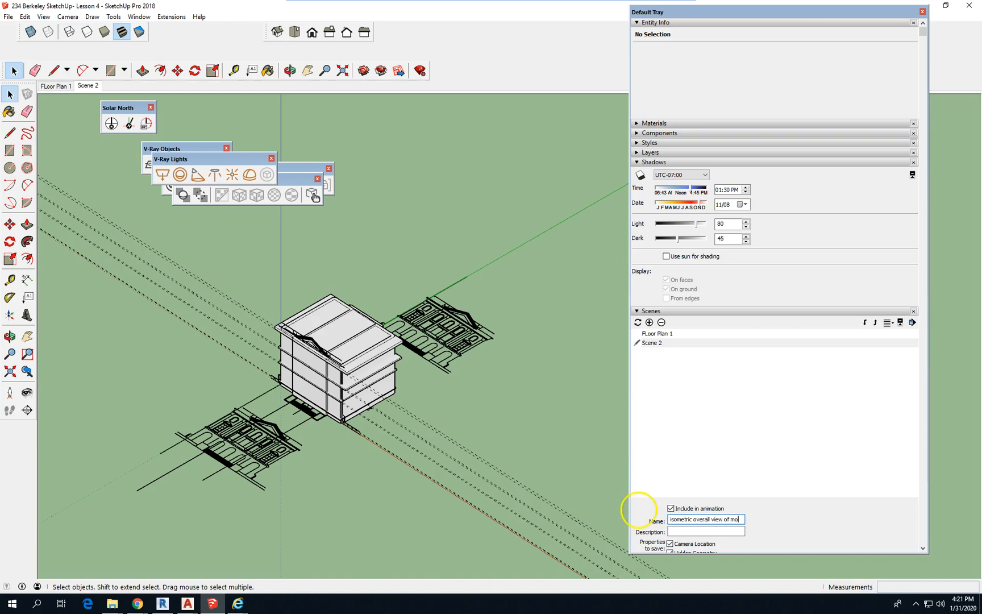
pyautogui.press('Return')
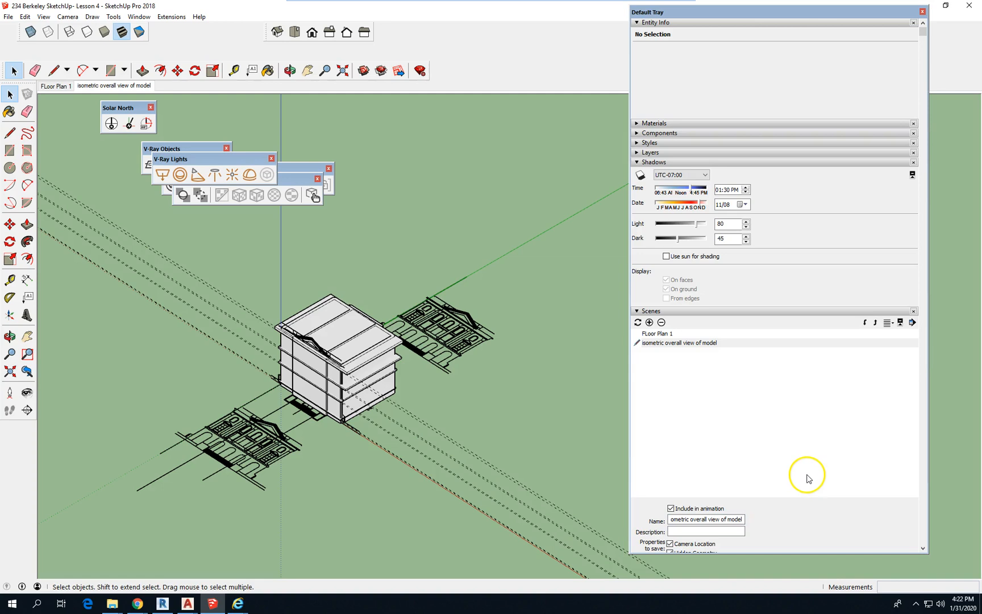
# - From the isometric overall scene, turn on X-ray and store a new scene named "isometric x-ray", saving the changes as a new style
pyautogui.click(661, 334)
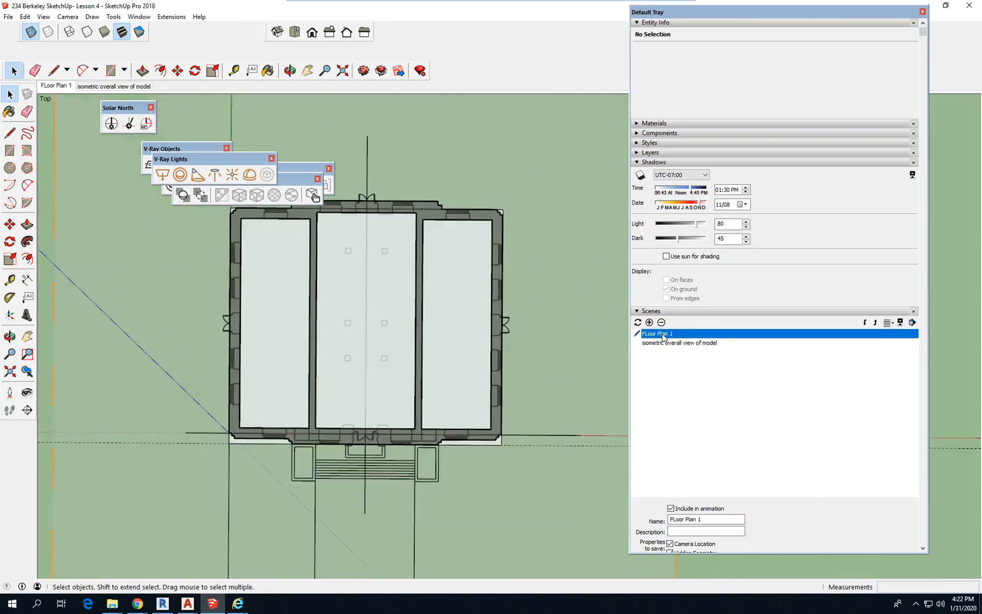
pyautogui.click(686, 343)
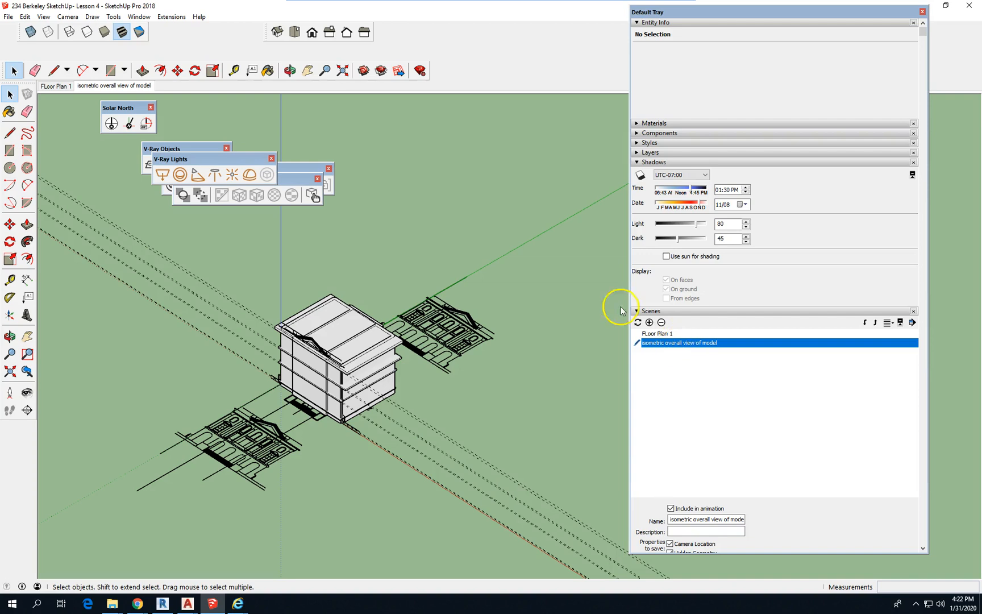
pyautogui.click(31, 31)
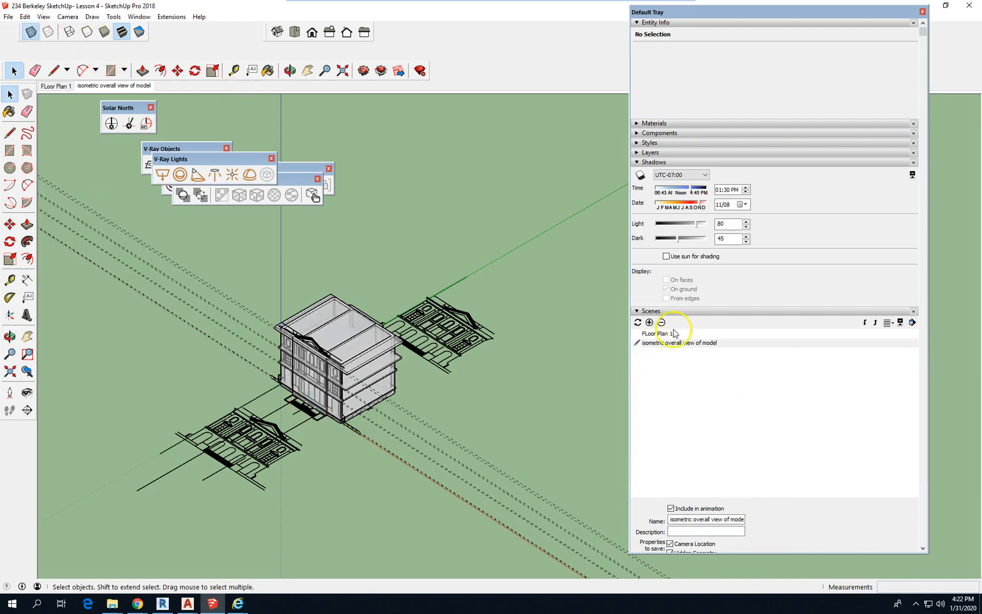
pyautogui.click(650, 323)
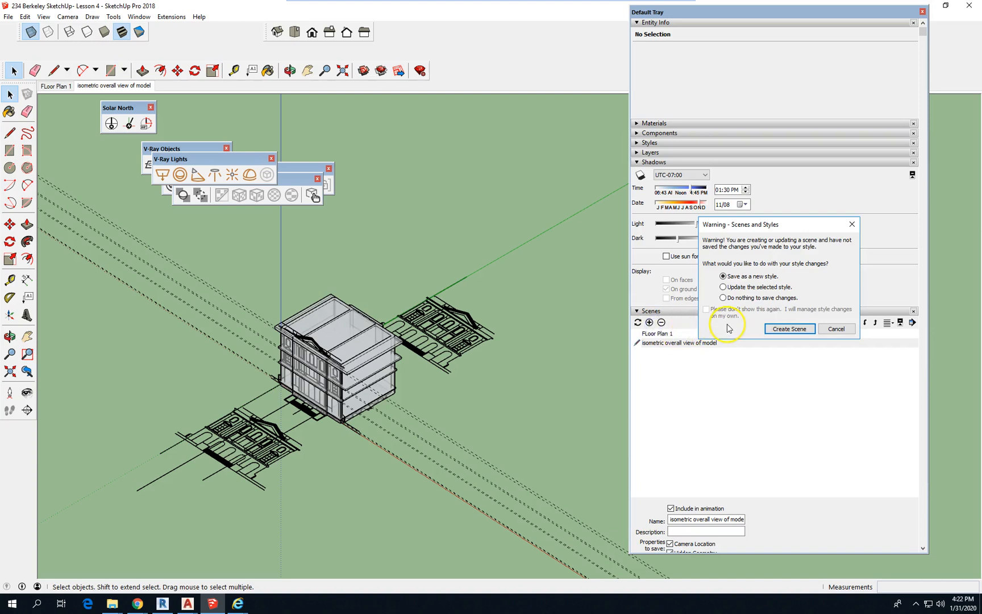
pyautogui.click(788, 328)
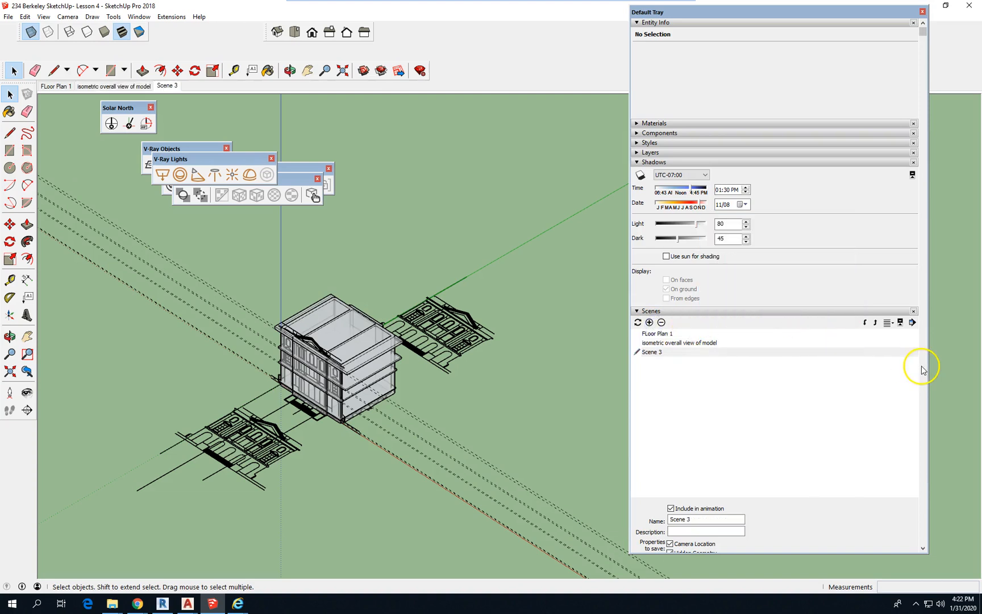
pyautogui.moveTo(724, 519); pyautogui.dragTo(633, 521)
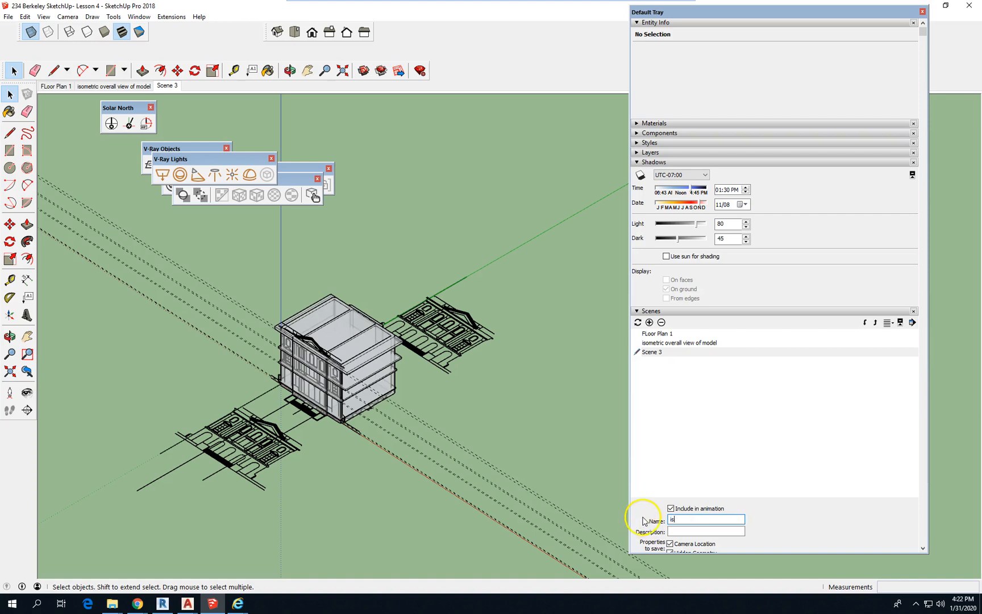
pyautogui.write('isometric x-ray')
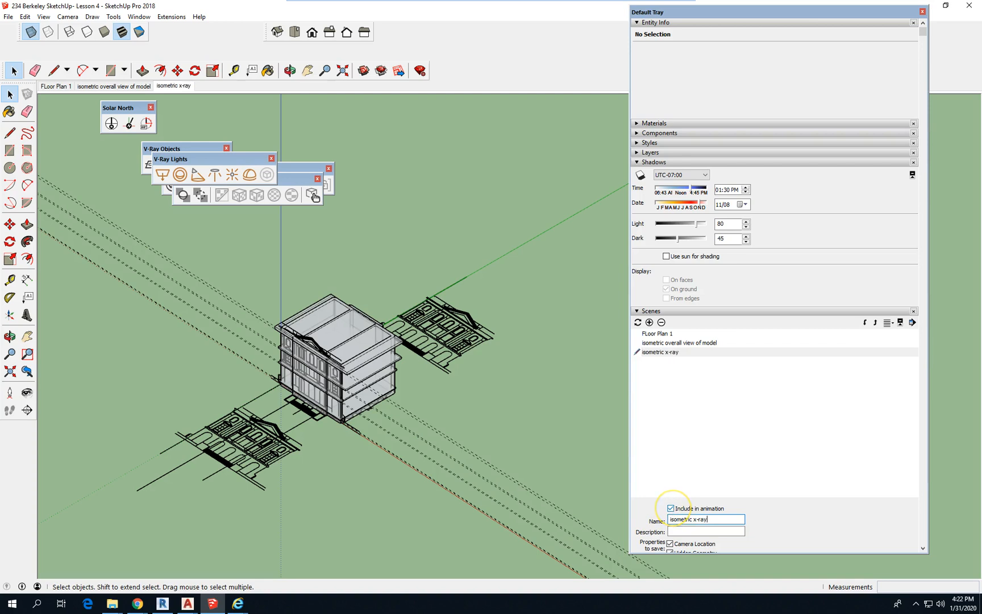
# - Measure the height from the base of the building's front corner up to the first ledge above the ground-floor arches
pyautogui.scroll(4, 302, 406)
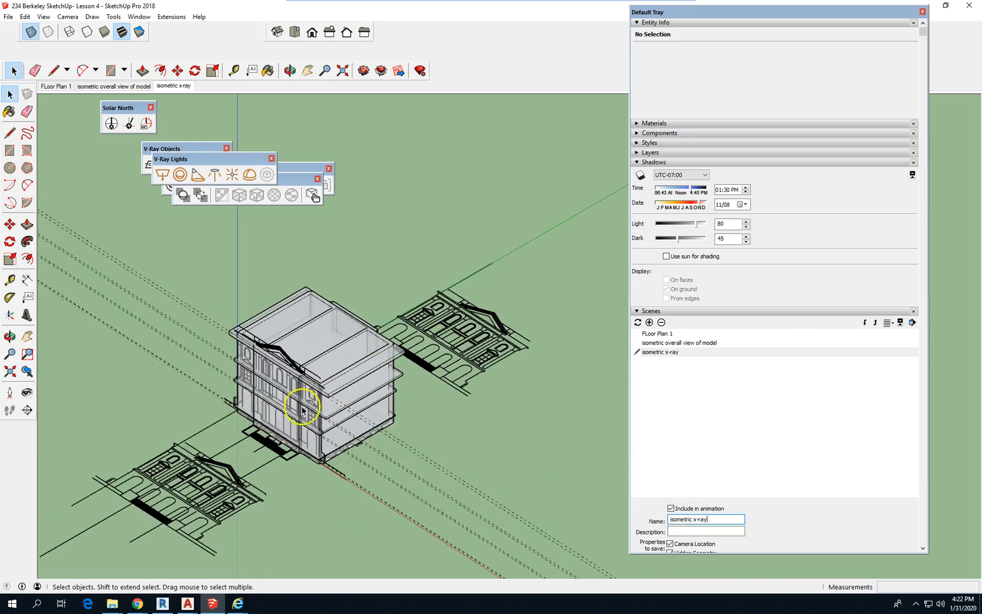
pyautogui.moveTo(328, 420); pyautogui.dragTo(465, 563, button='middle')
pyautogui.scroll(6, 462, 512)
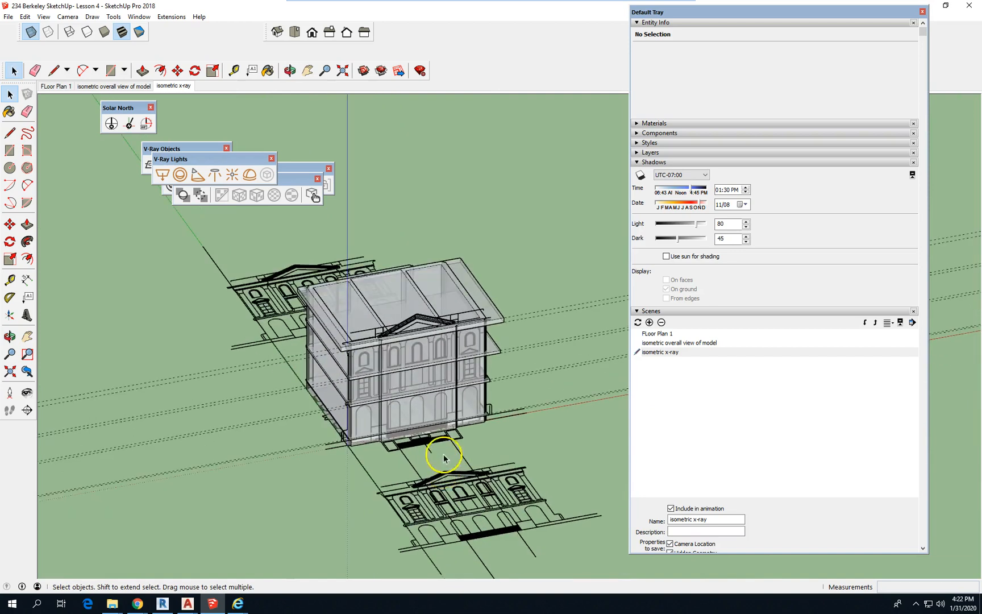
pyautogui.scroll(-3, 147, 397)
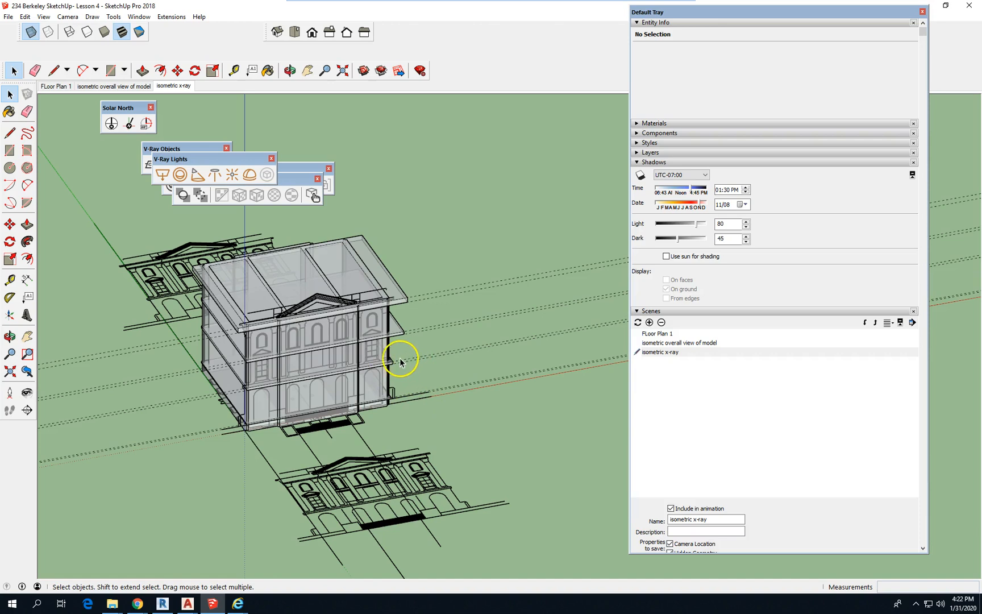
pyautogui.scroll(3, 397, 362)
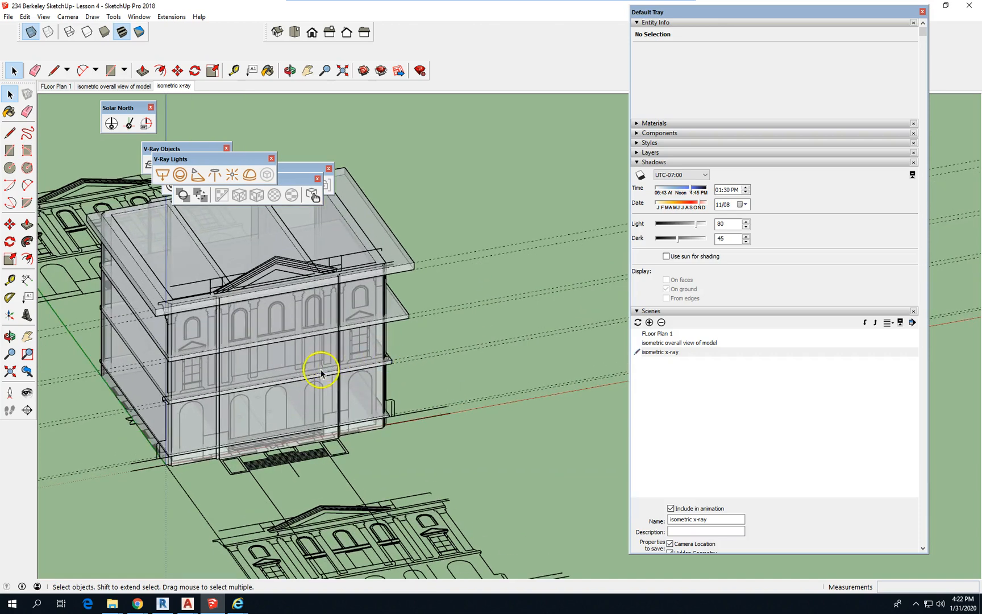
pyautogui.scroll(-2, 270, 378)
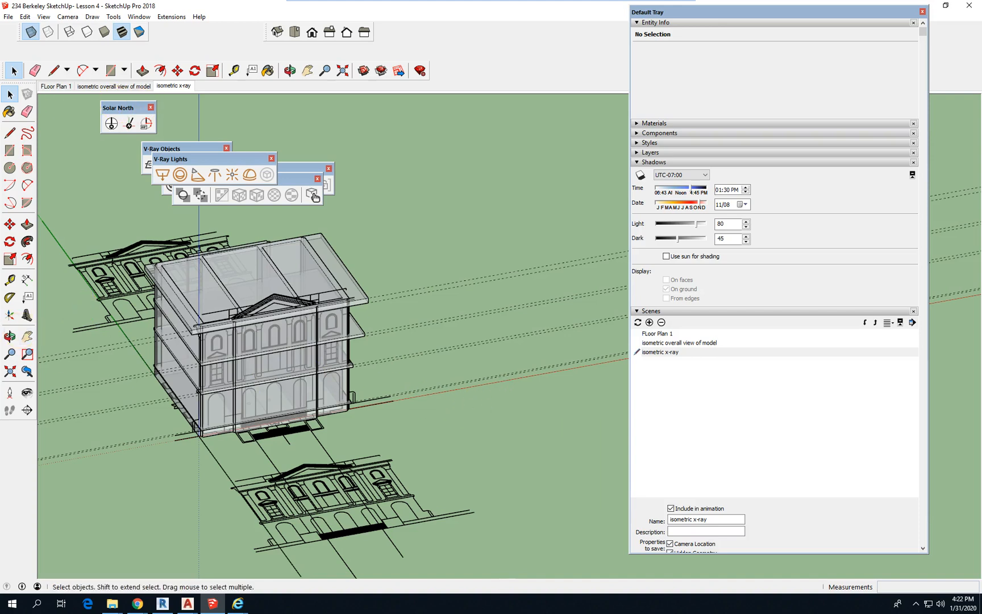
pyautogui.click(9, 280)
pyautogui.scroll(5, 219, 445)
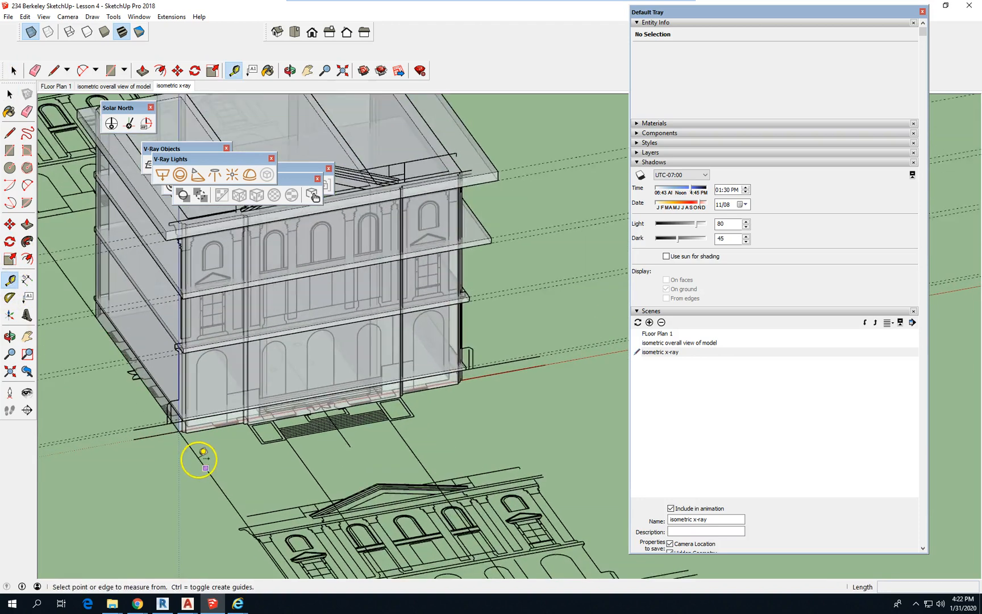
pyautogui.click(183, 428)
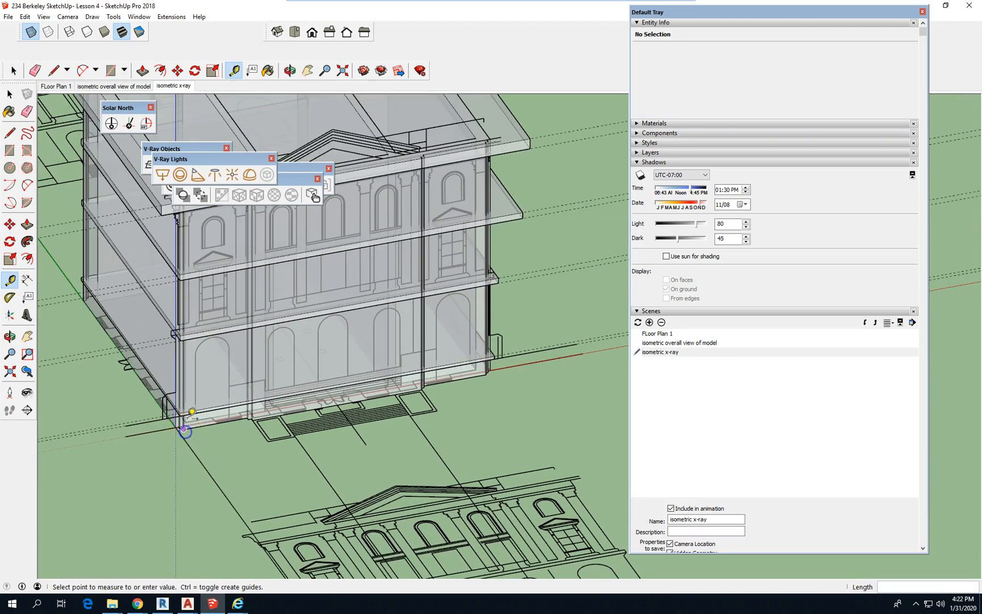
pyautogui.scroll(3, 184, 340)
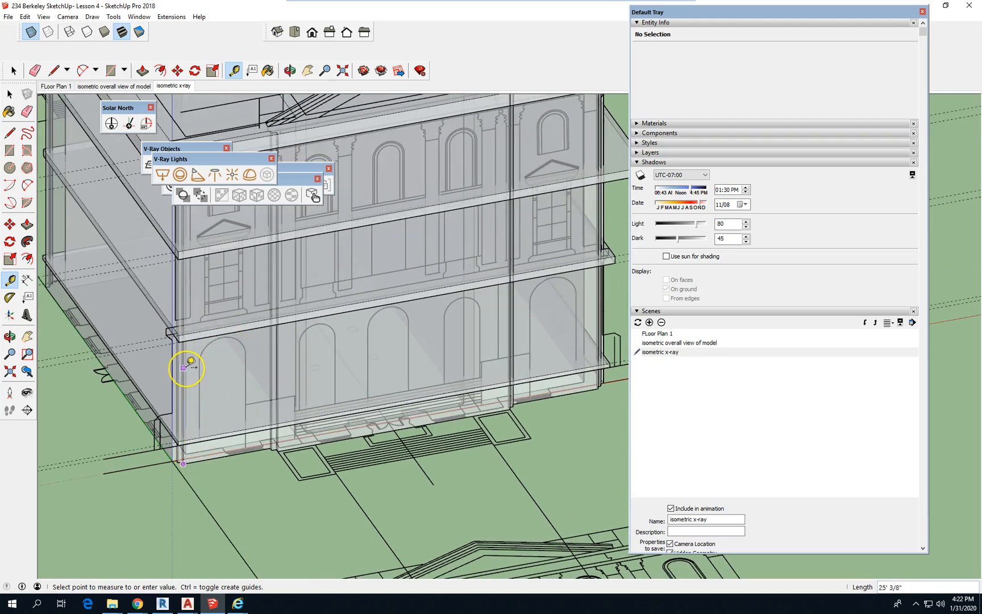
pyautogui.moveTo(191, 360); pyautogui.dragTo(181, 336)
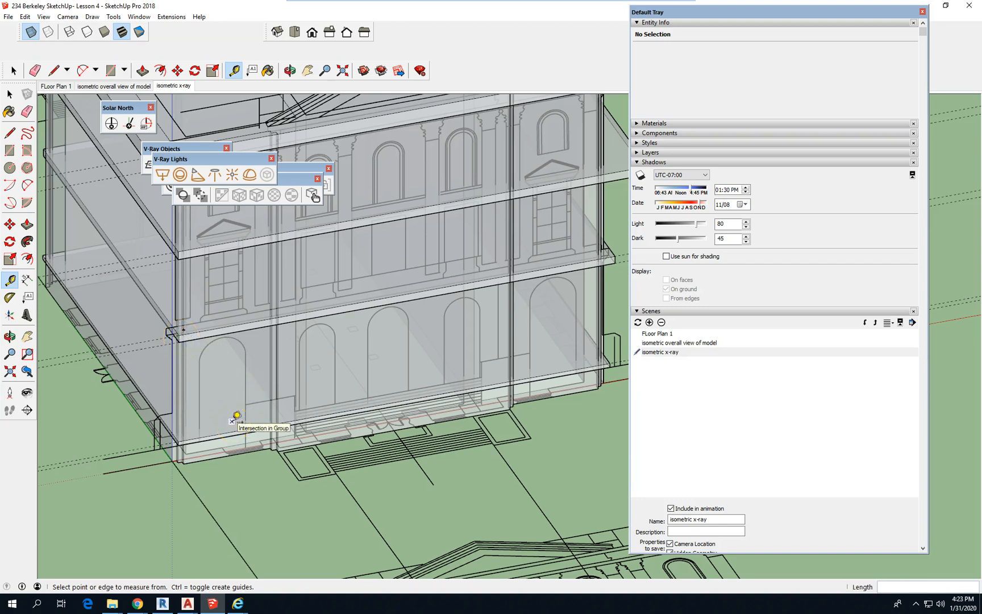
pyautogui.click(14, 70)
# - Place a second horizontal section plane at ground level beside the building
pyautogui.scroll(-4, 268, 333)
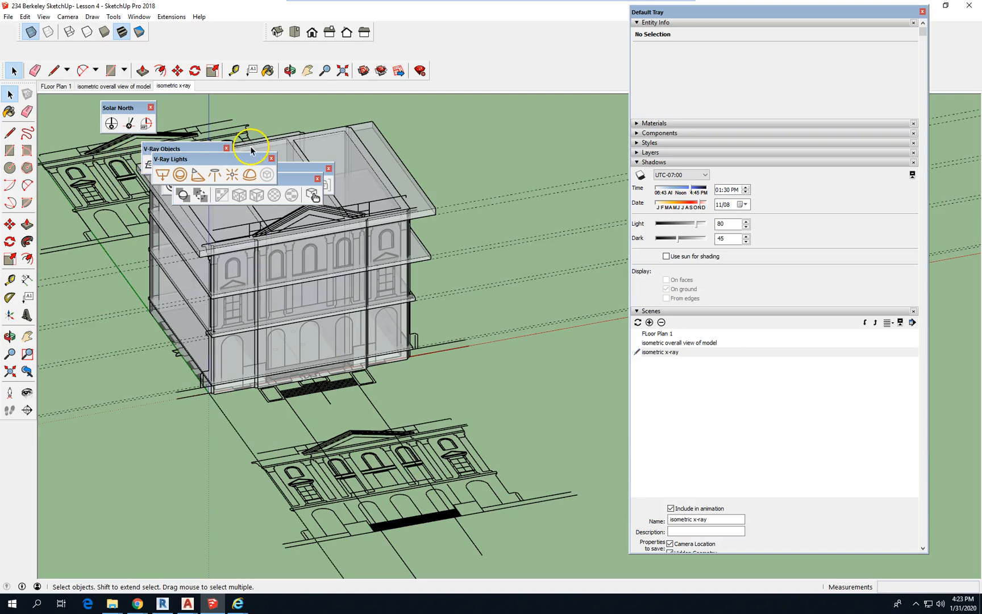
pyautogui.click(112, 17)
pyautogui.moveTo(171, 290)
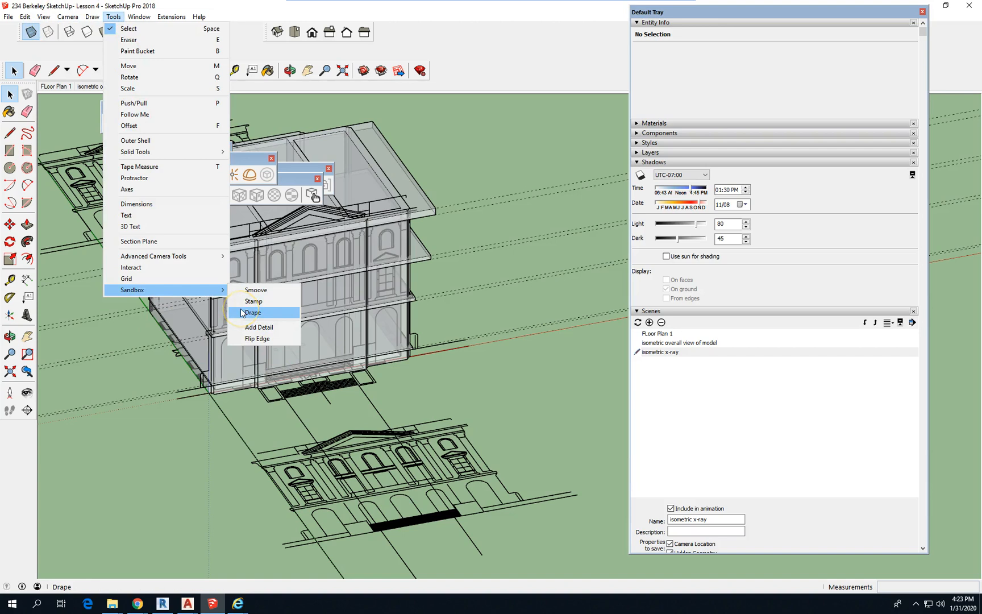
pyautogui.click(188, 241)
pyautogui.click(503, 396)
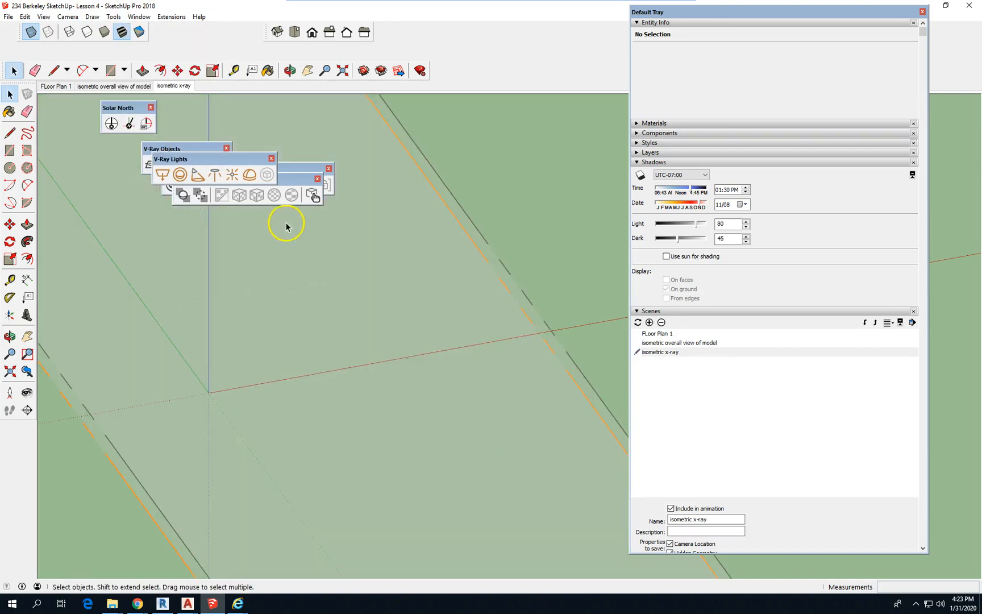
# - Move the new section plane 39' straight up so it cuts through the building
pyautogui.scroll(-4, 239, 250)
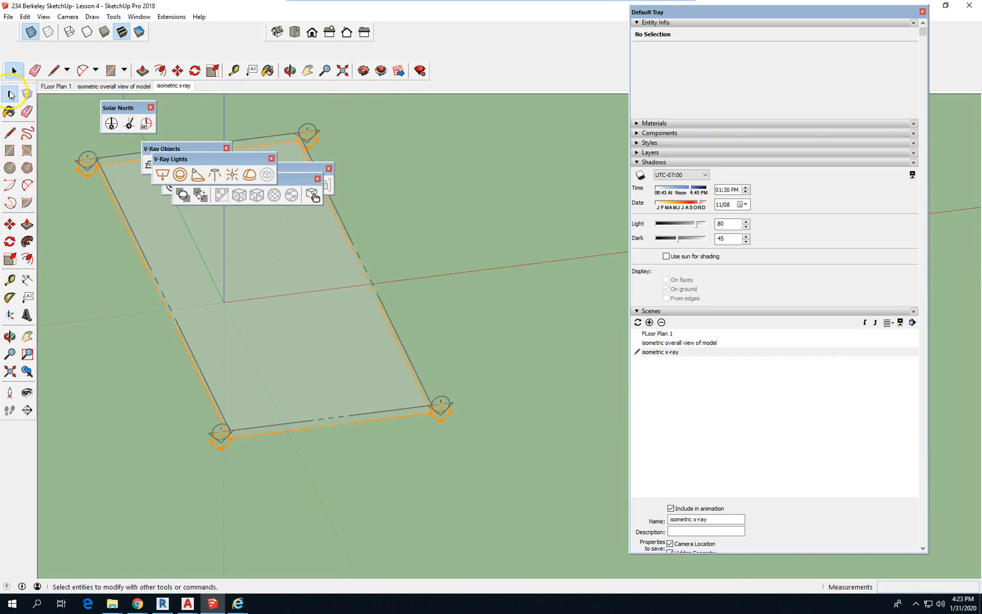
pyautogui.click(377, 421)
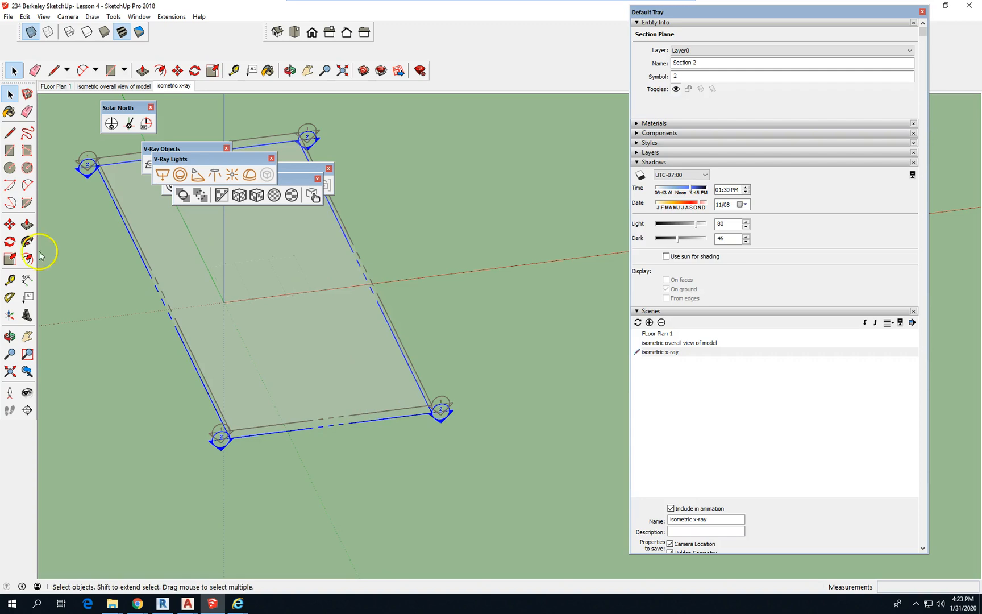
pyautogui.click(9, 224)
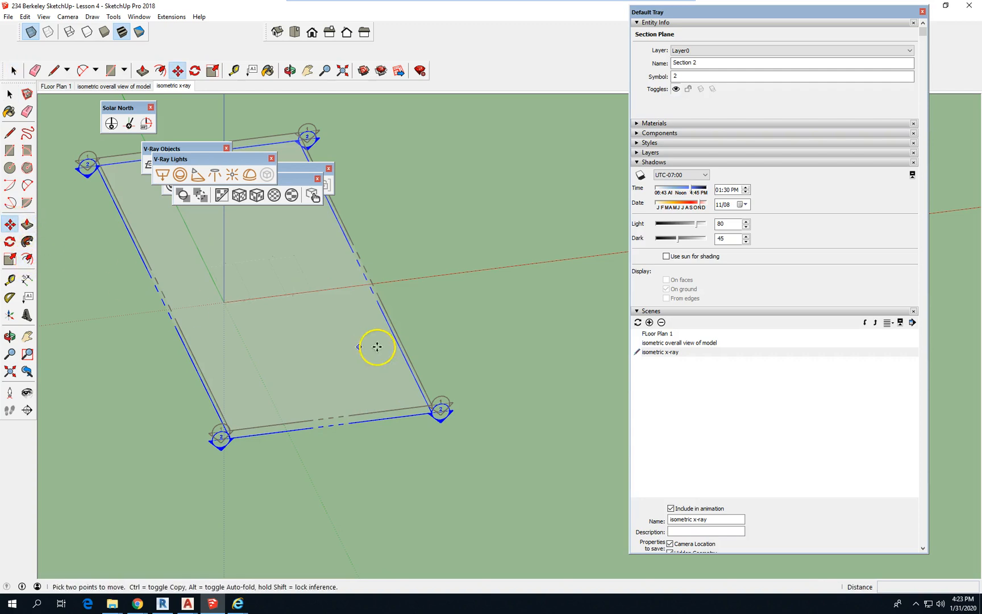
pyautogui.click(441, 346)
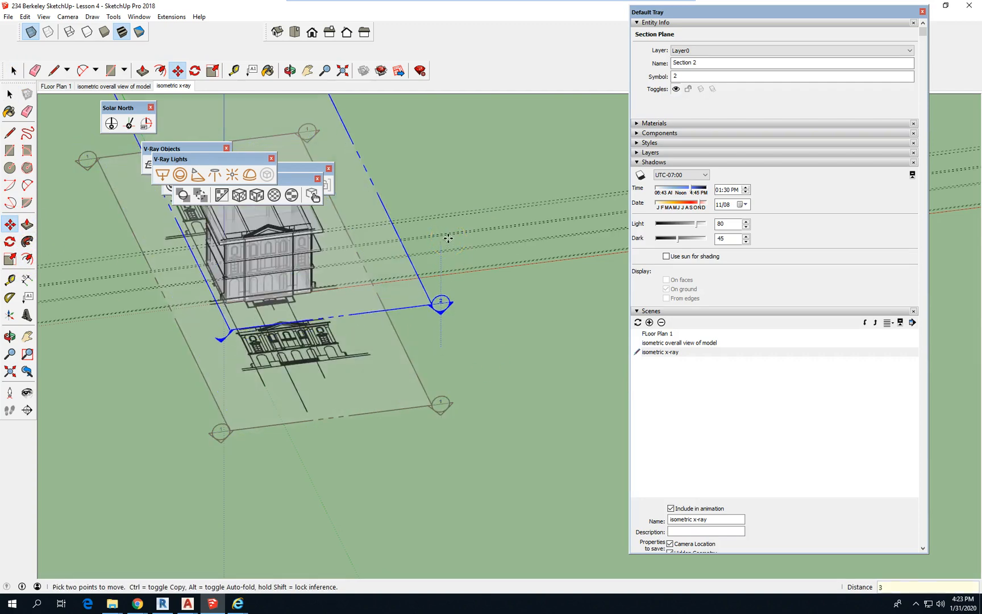
pyautogui.press('Return')
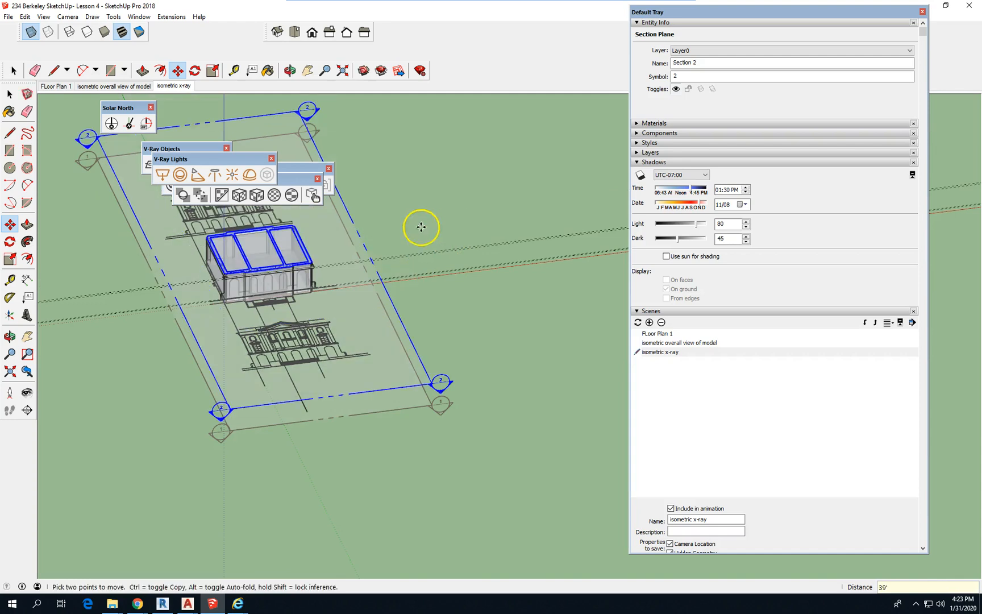
# - Examine the building's new cut from above, including the rooms and walls below the section plane
pyautogui.scroll(-5, 505, 358)
pyautogui.scroll(-1, 426, 374)
pyautogui.scroll(3, 331, 321)
pyautogui.moveTo(324, 327); pyautogui.dragTo(325, 512, button='middle')
pyautogui.scroll(2, 391, 252)
pyautogui.scroll(3, 339, 372)
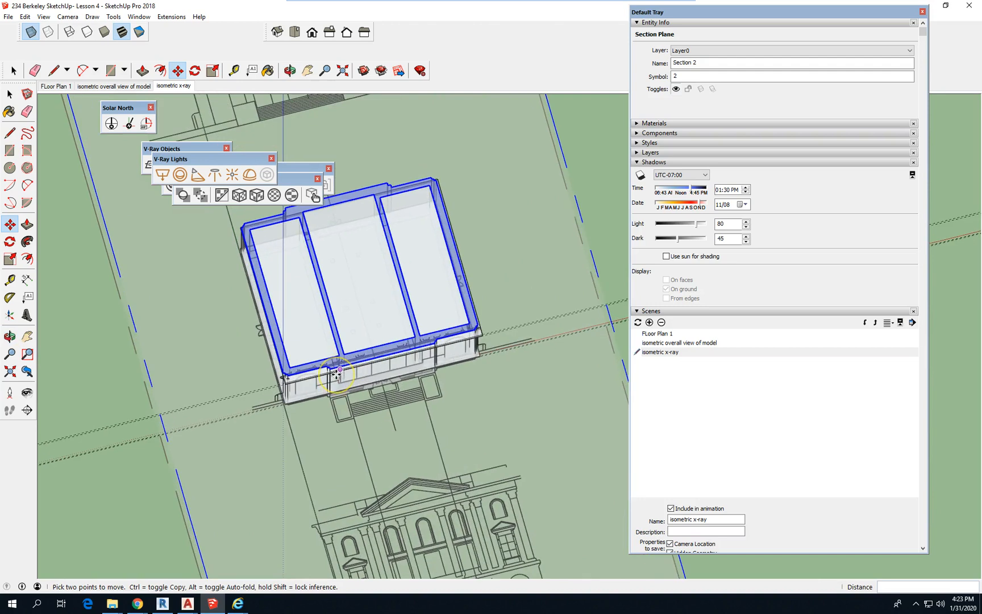
pyautogui.scroll(1, 340, 377)
pyautogui.scroll(-2, 341, 378)
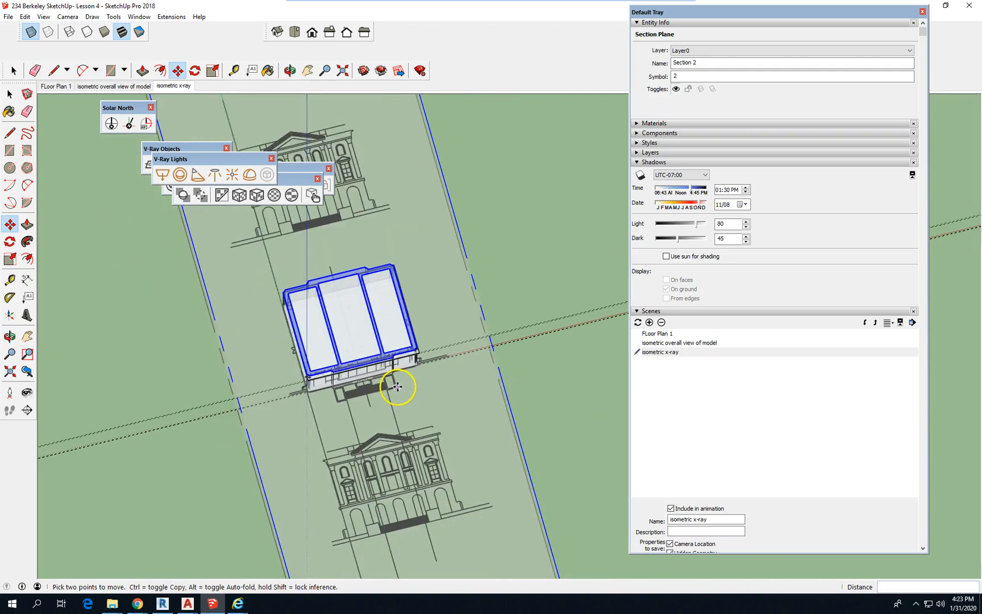
# - Compare the cut plan with X-ray turned off and turned back on
pyautogui.click(31, 32)
pyautogui.scroll(1, 333, 362)
pyautogui.scroll(2, 334, 341)
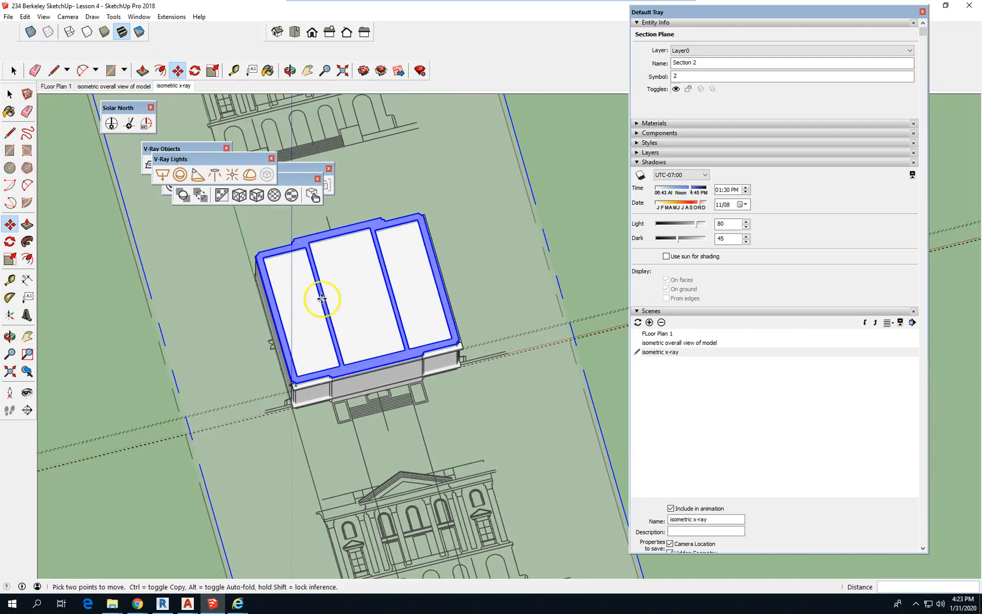
pyautogui.click(40, 32)
pyautogui.scroll(-2, 397, 350)
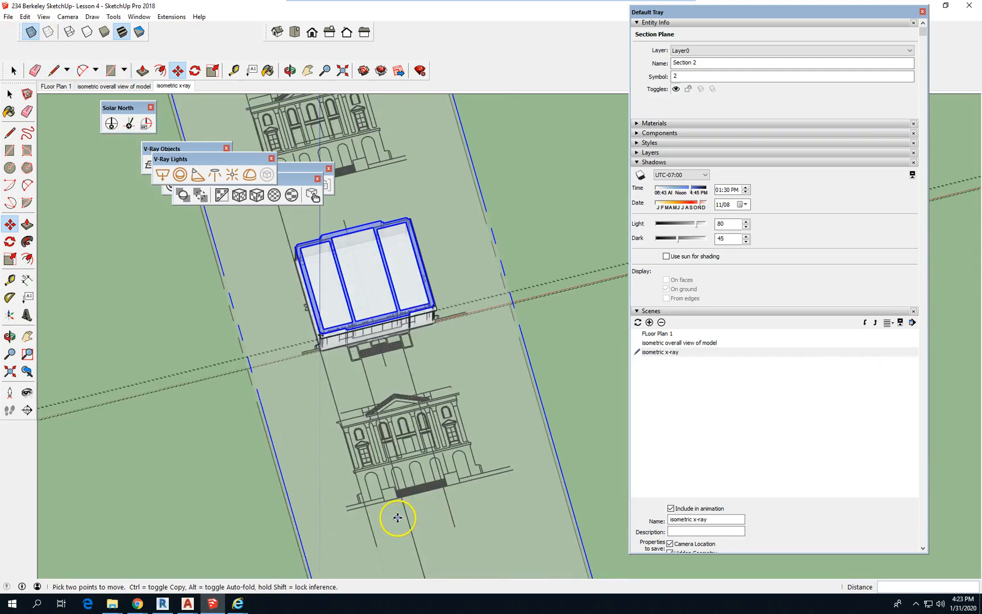
# - Store the top view of the second cut as a scene named "floor plan 2", saving its style as a new style
pyautogui.click(294, 32)
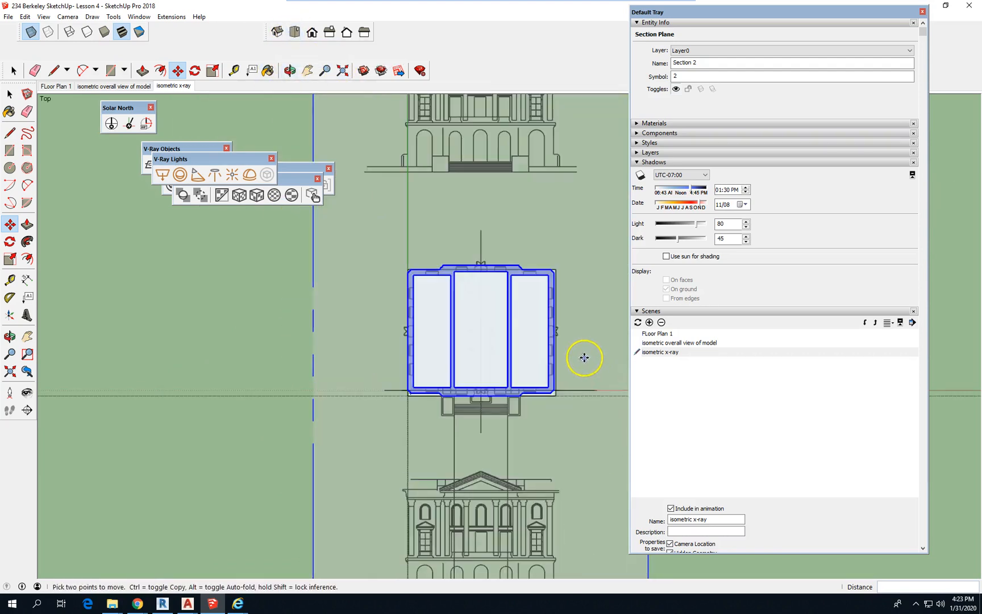
pyautogui.scroll(5, 569, 357)
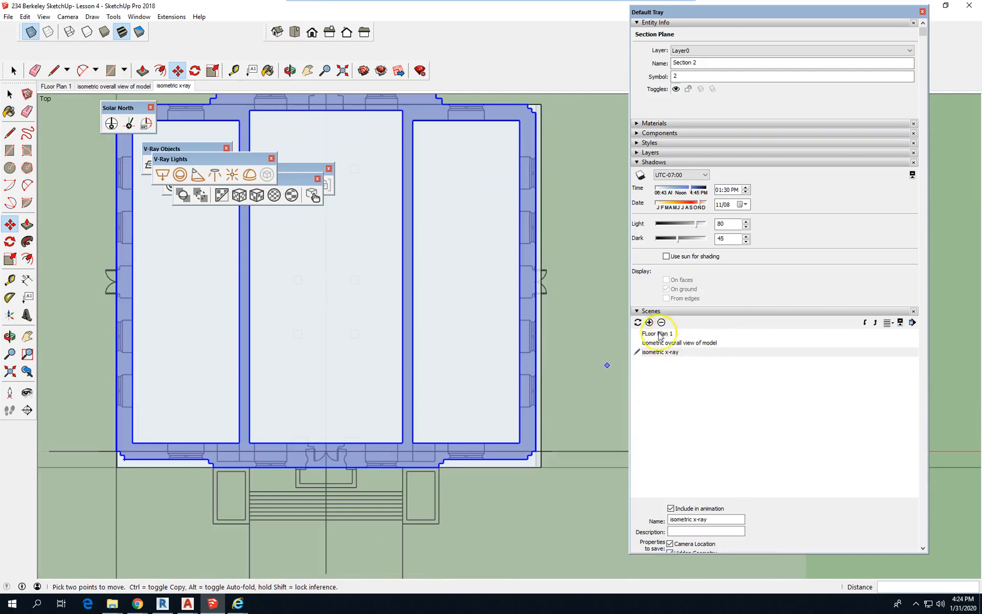
pyautogui.click(649, 322)
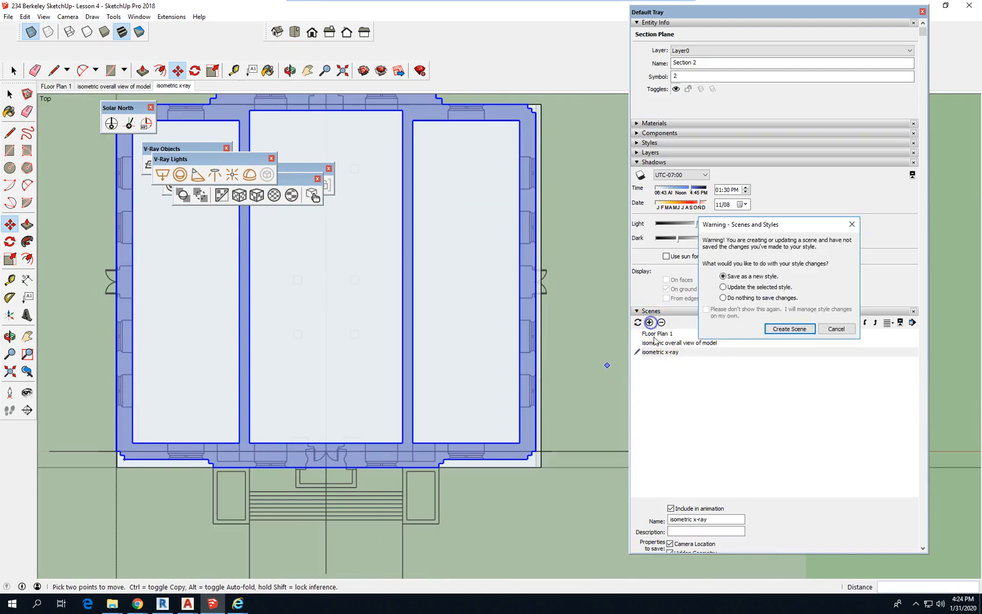
pyautogui.click(788, 329)
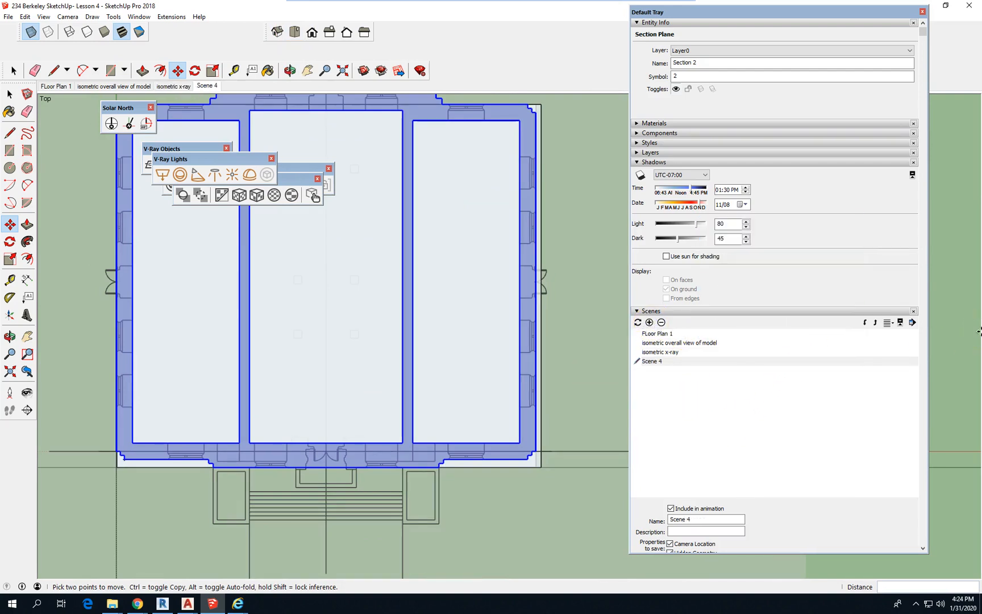
pyautogui.click(707, 519)
pyautogui.moveTo(707, 518); pyautogui.dragTo(489, 509)
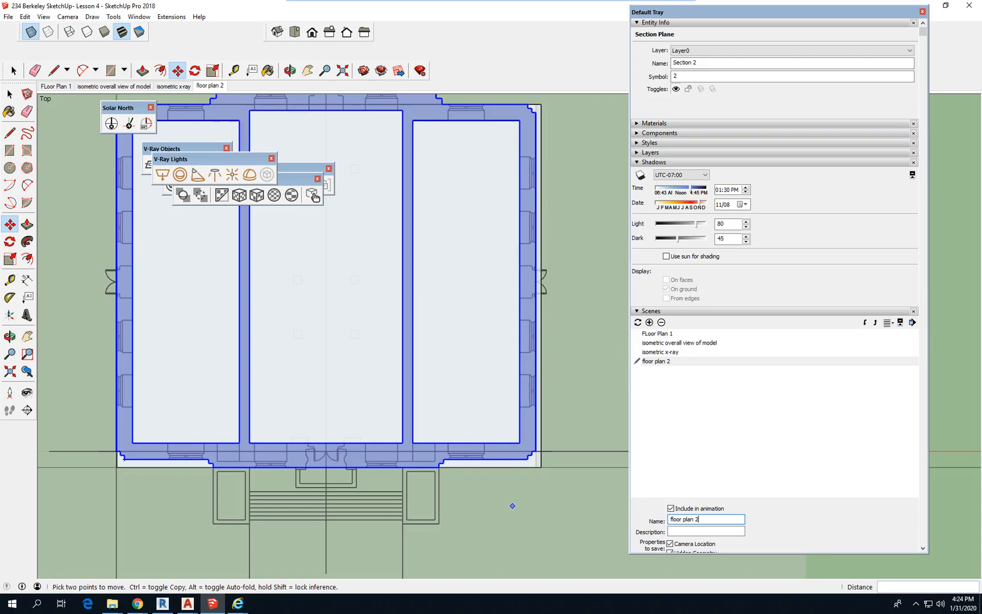
# - Go to the isometric x-ray scene and measure the height from the building's front base corner to its upper floor level
pyautogui.doubleClick(673, 352)
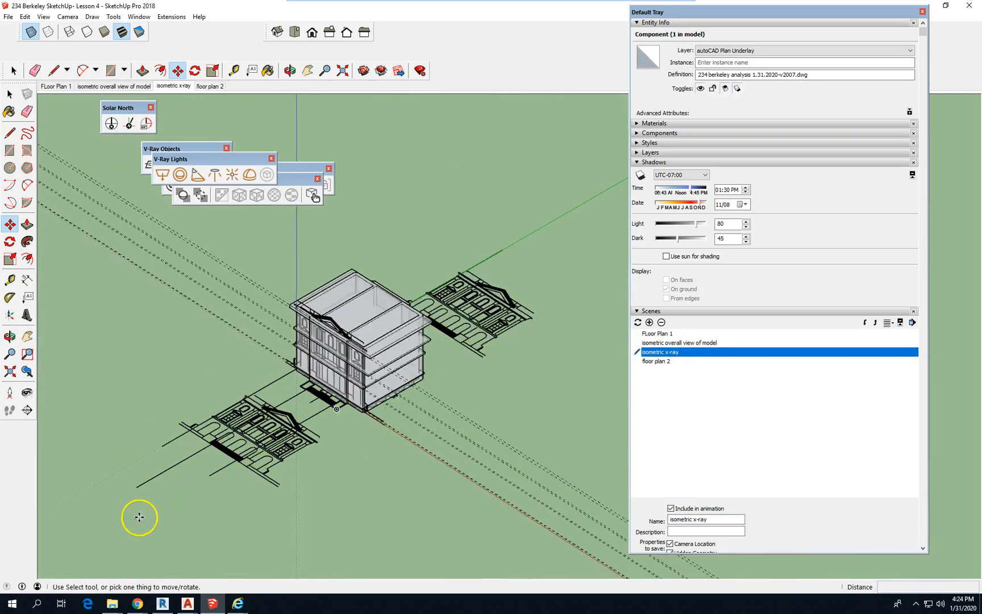
pyautogui.scroll(3, 299, 432)
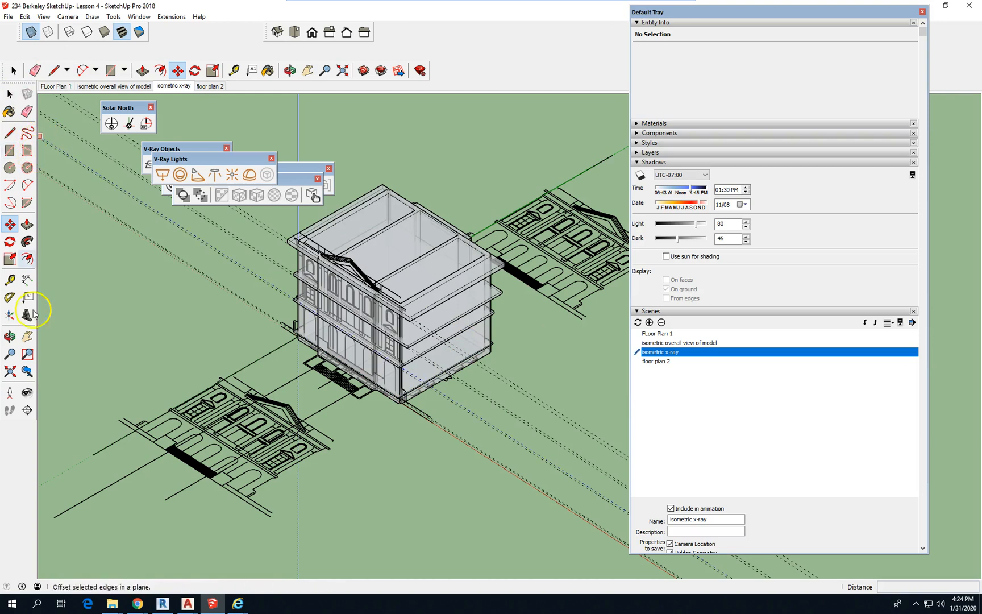
pyautogui.click(10, 280)
pyautogui.scroll(5, 351, 361)
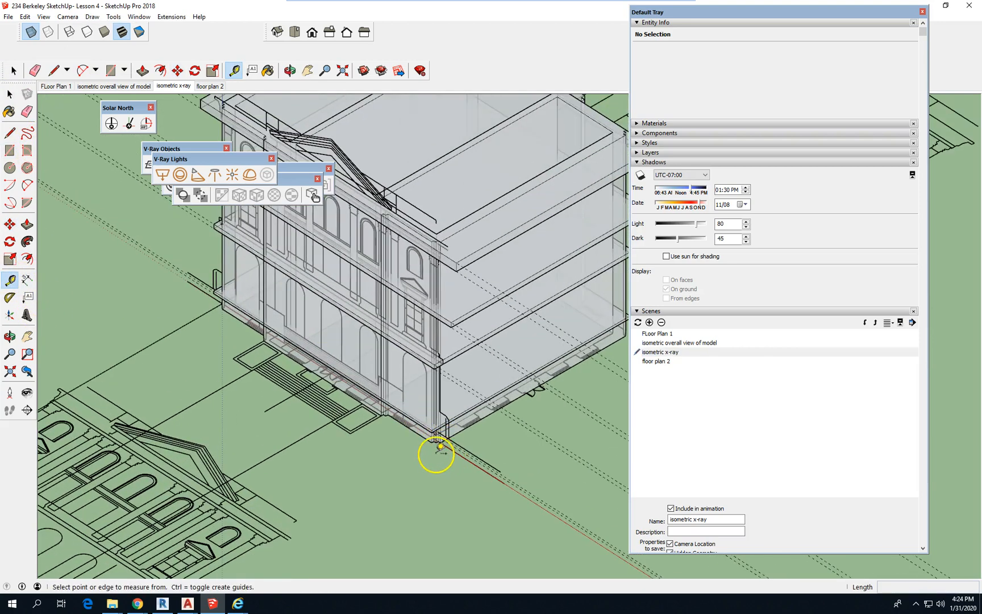
pyautogui.click(432, 440)
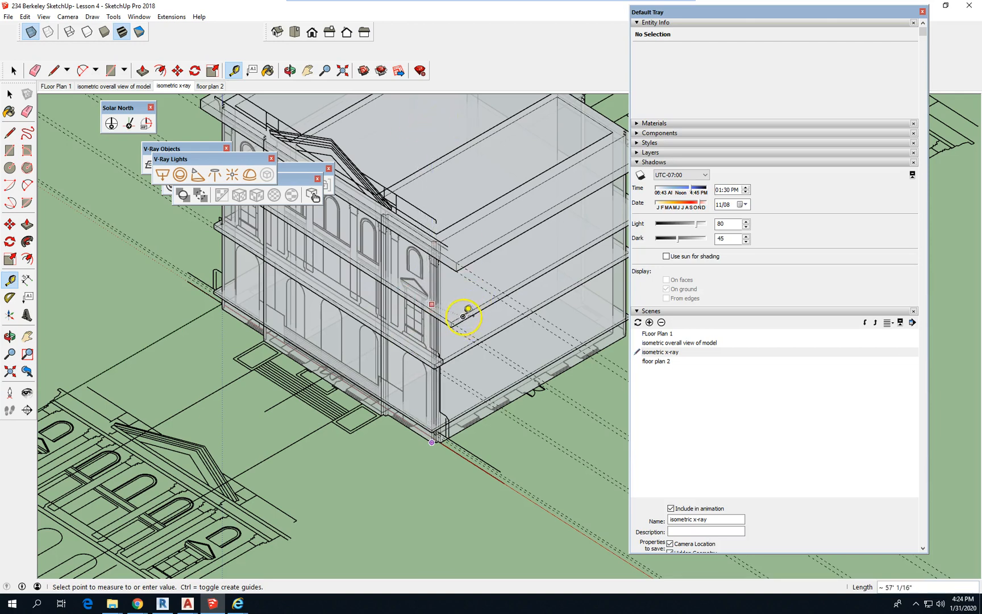
pyautogui.click(458, 313)
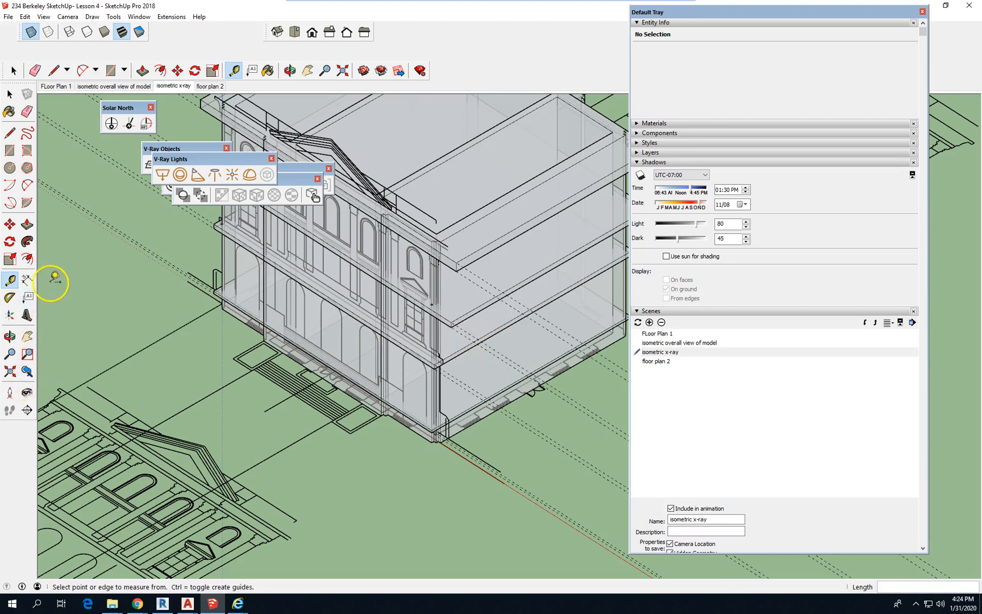
pyautogui.click(451, 323)
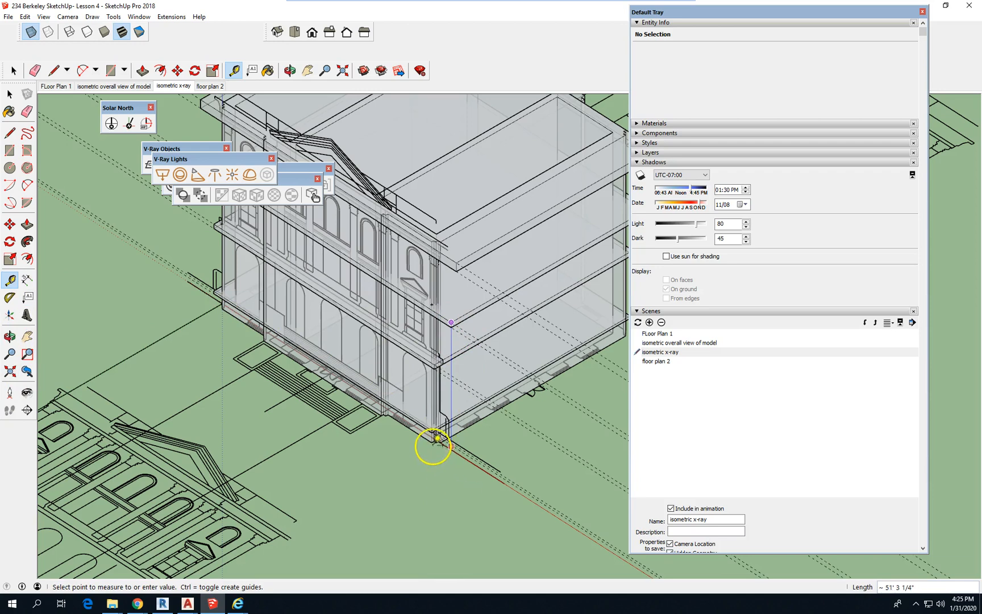
pyautogui.click(455, 461)
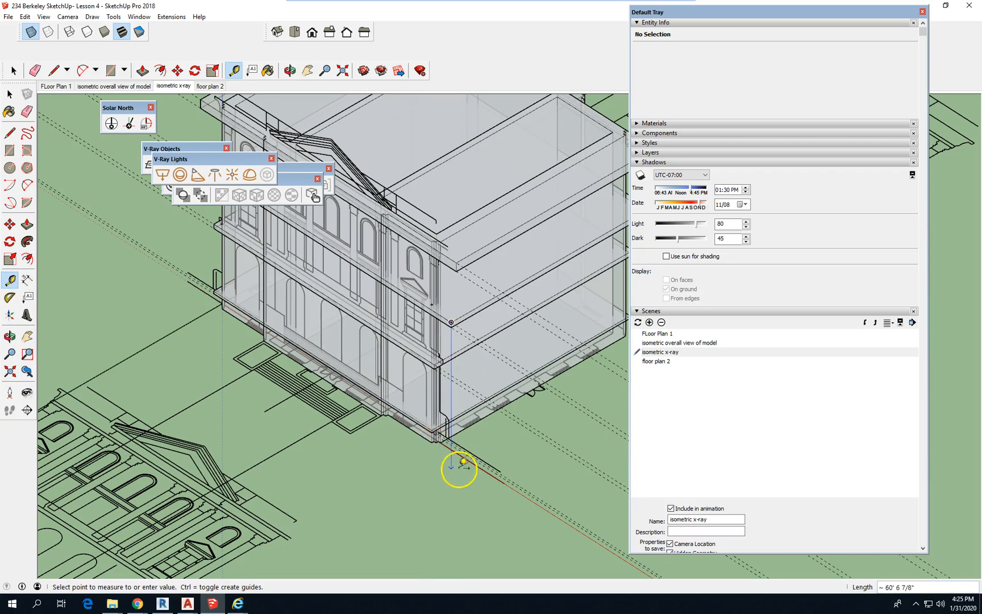
pyautogui.click(432, 442)
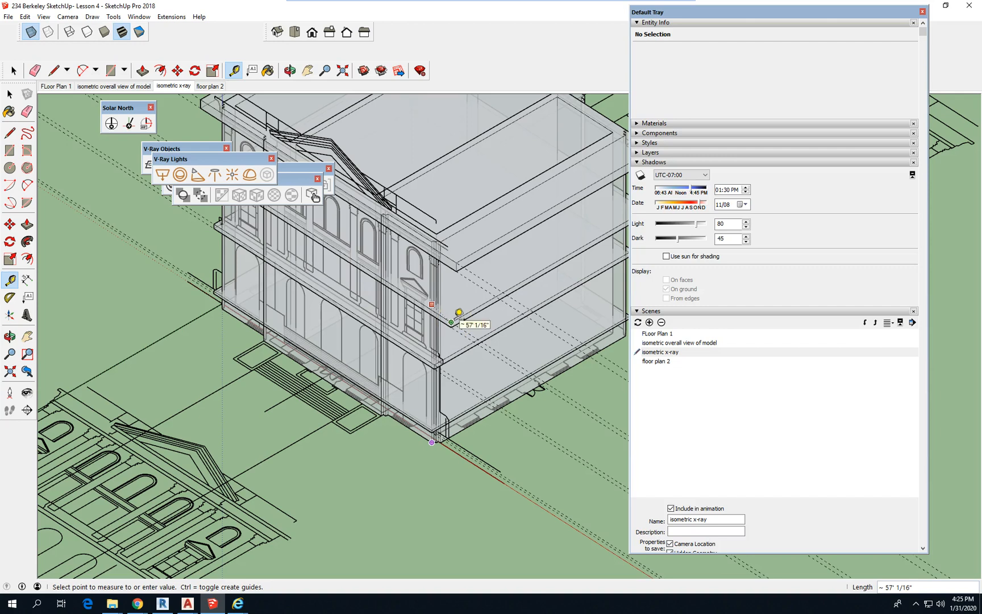
pyautogui.click(453, 321)
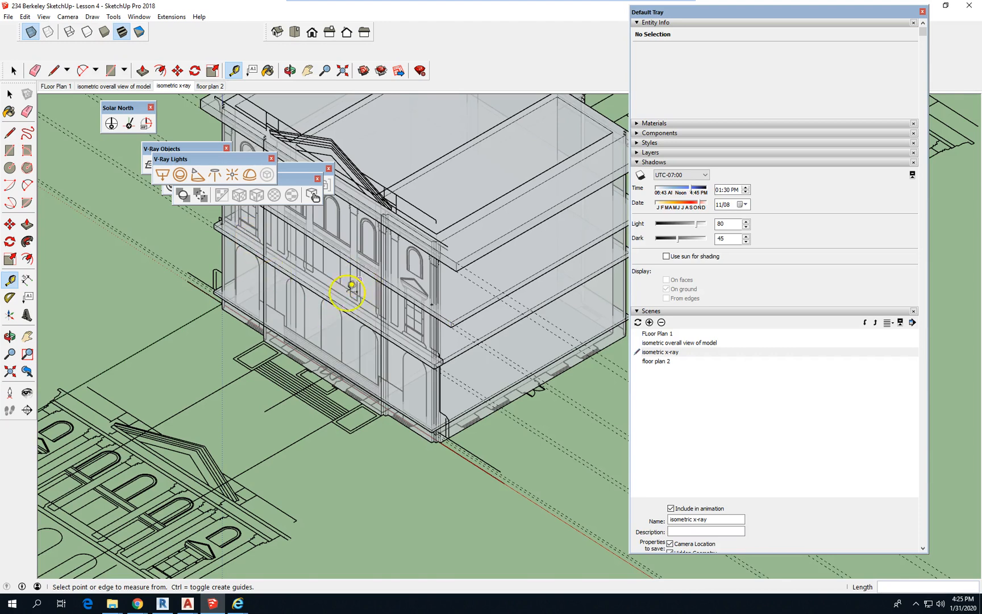
# - Place a third horizontal section plane at ground level beside the building
pyautogui.scroll(-4, 339, 308)
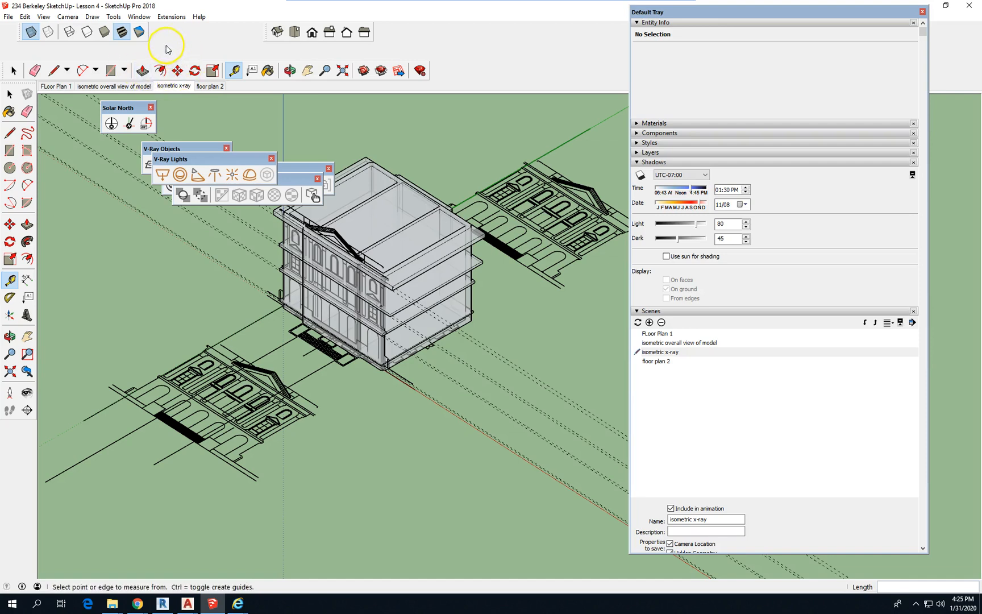
pyautogui.click(114, 16)
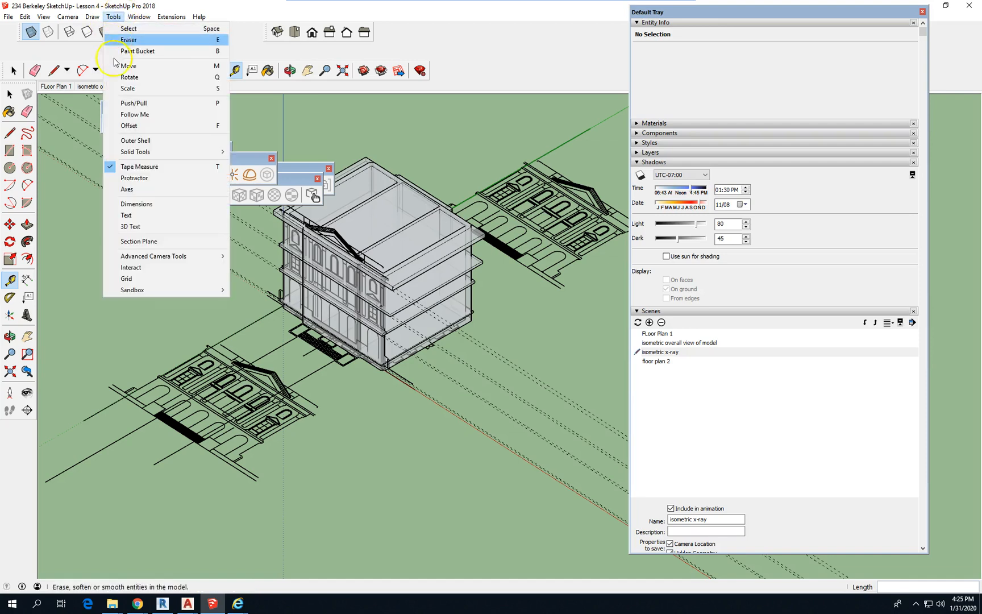
pyautogui.moveTo(219, 261)
pyautogui.click(186, 243)
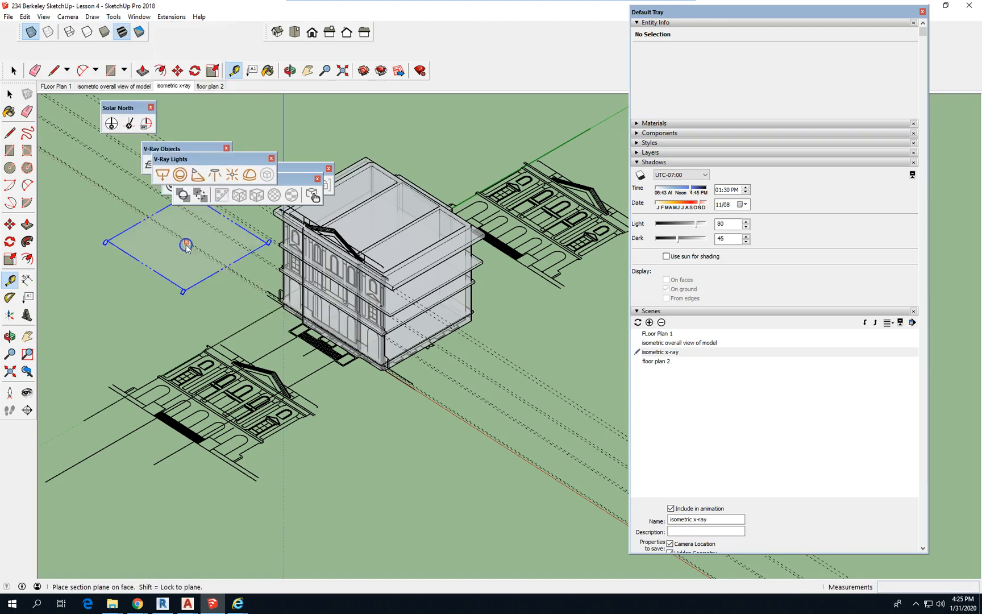
pyautogui.click(416, 453)
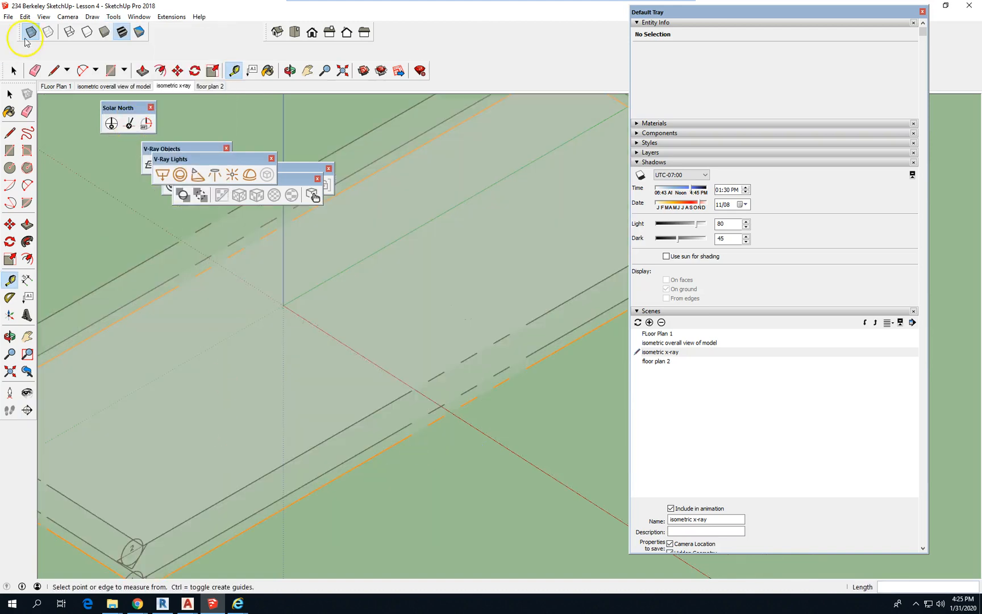
# - Move the third section plane 61' straight up so it cuts through the building's upper floor
pyautogui.click(14, 71)
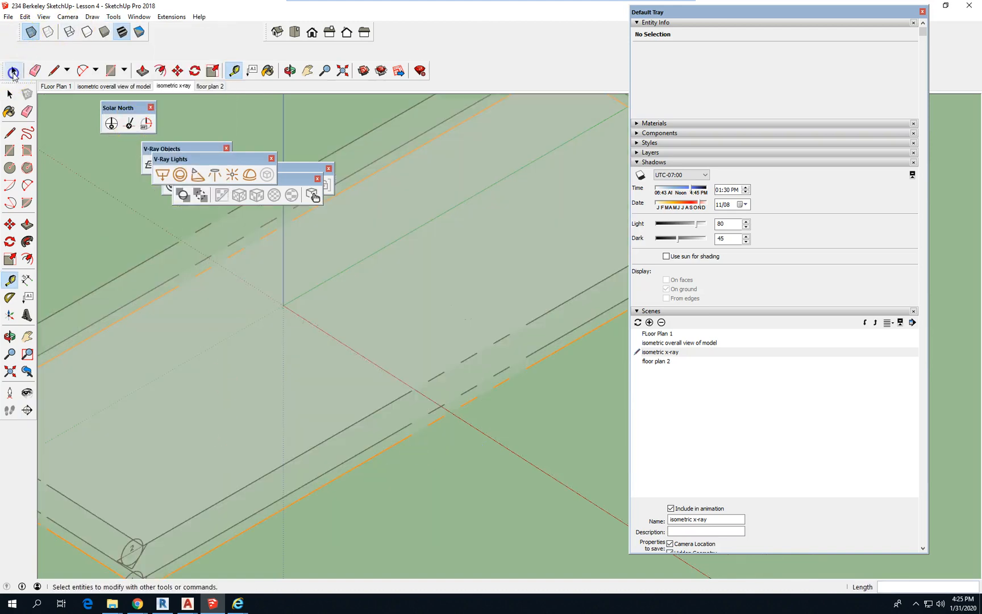
pyautogui.click(384, 447)
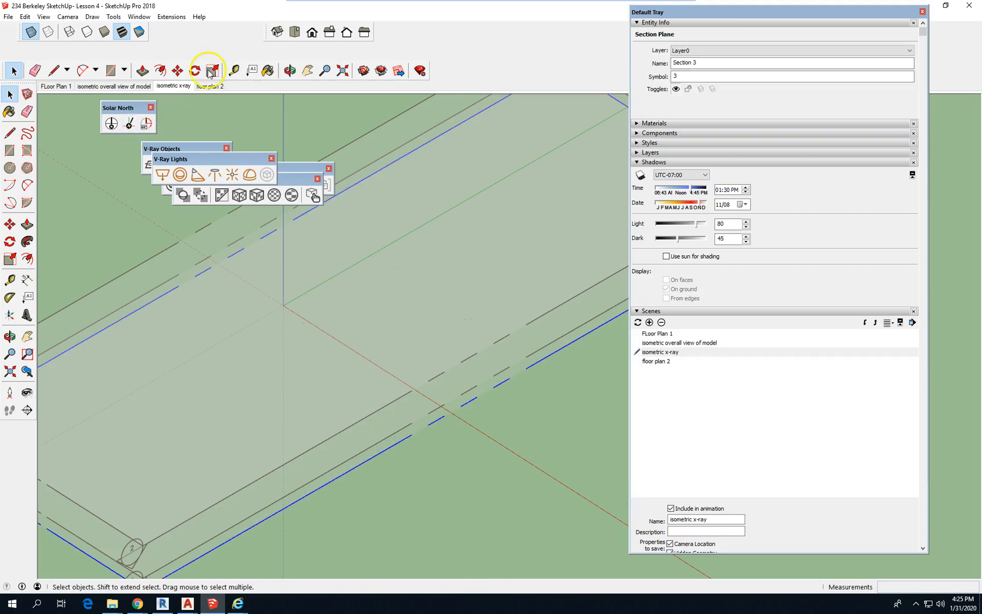
pyautogui.click(177, 70)
pyautogui.click(491, 517)
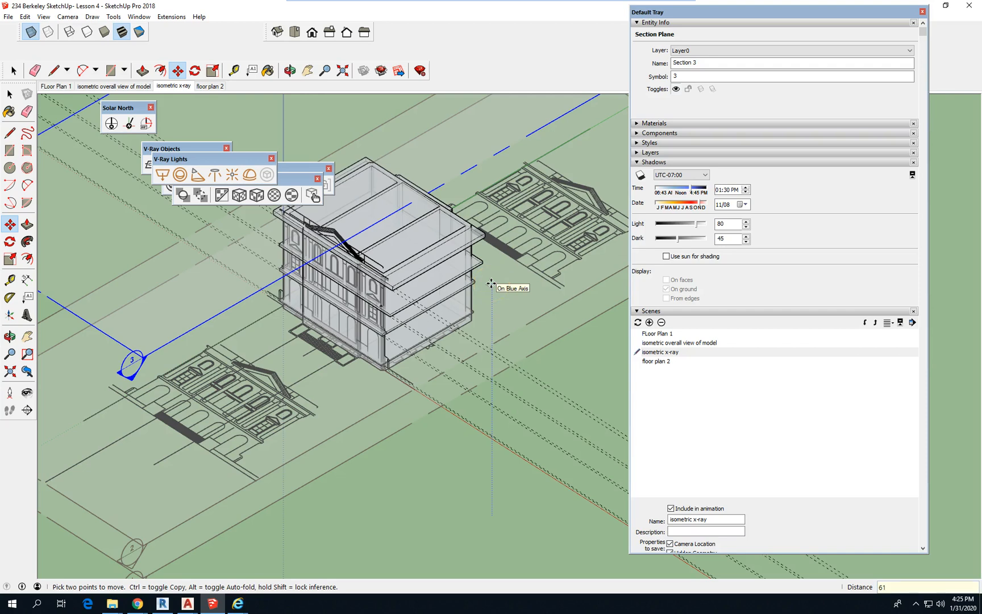
pyautogui.press('Return')
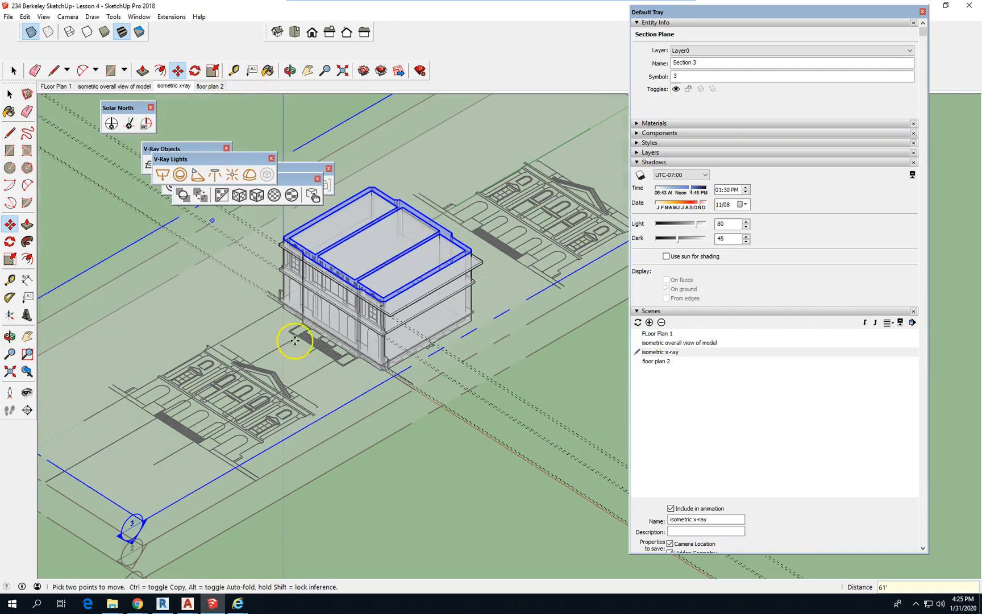
# - Store the top view of the third cut as a scene named "floor plan 3" with a new style, and save the model
pyautogui.scroll(-3, 290, 354)
pyautogui.scroll(-1, 334, 424)
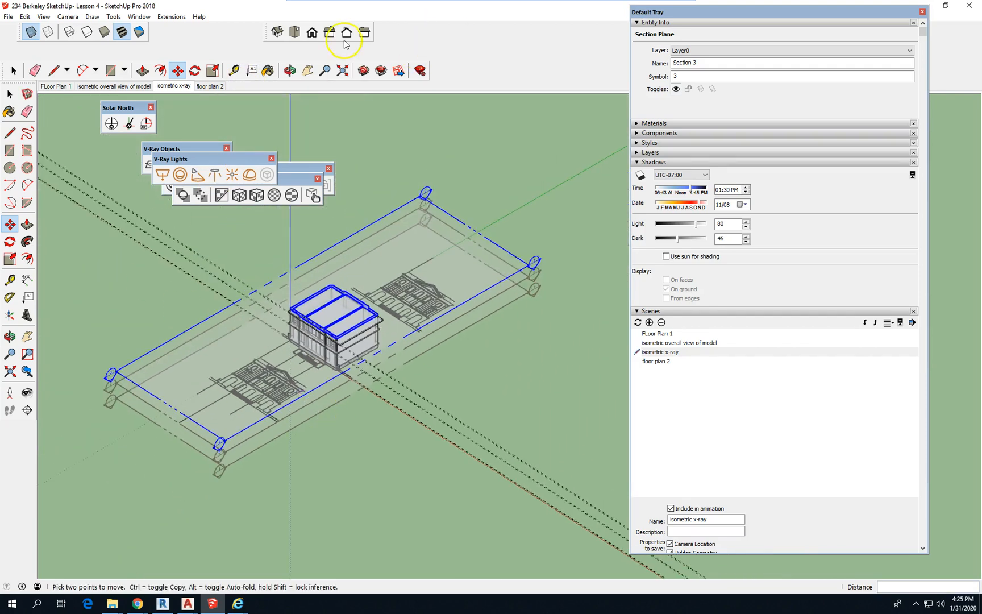
pyautogui.click(292, 32)
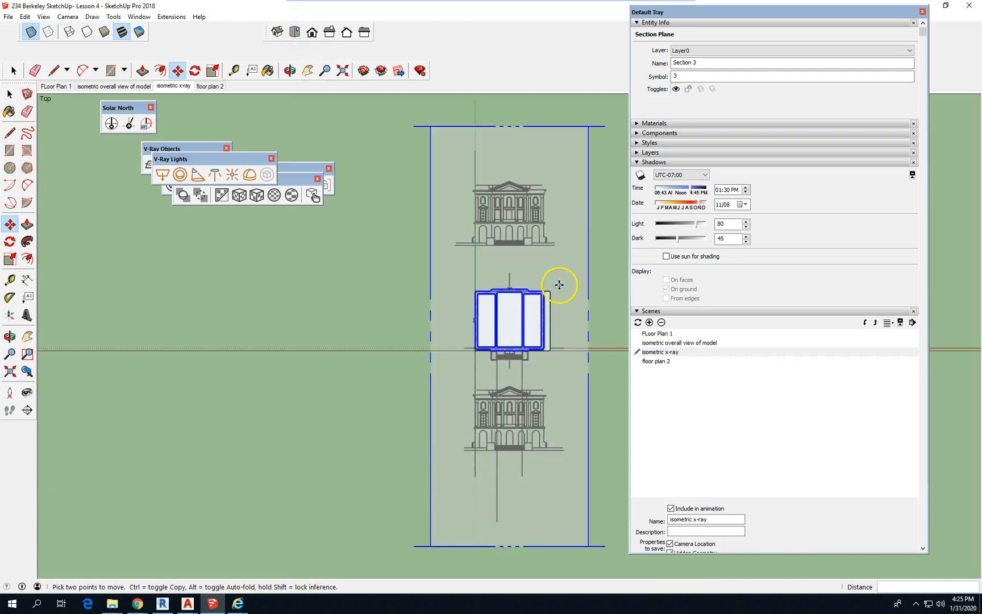
pyautogui.scroll(3, 559, 289)
pyautogui.scroll(4, 560, 299)
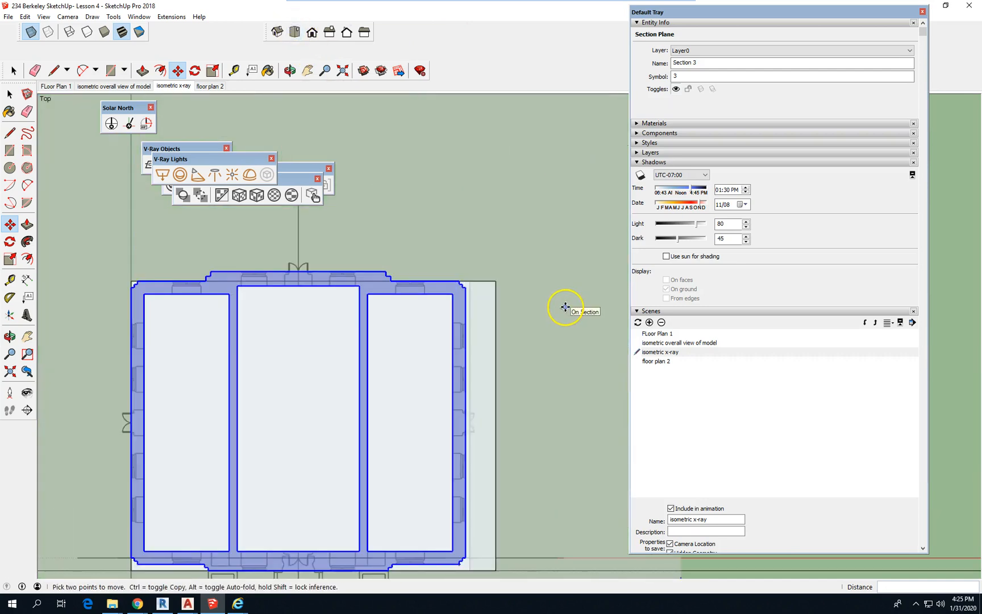
pyautogui.scroll(-1, 449, 182)
pyautogui.scroll(1, 519, 396)
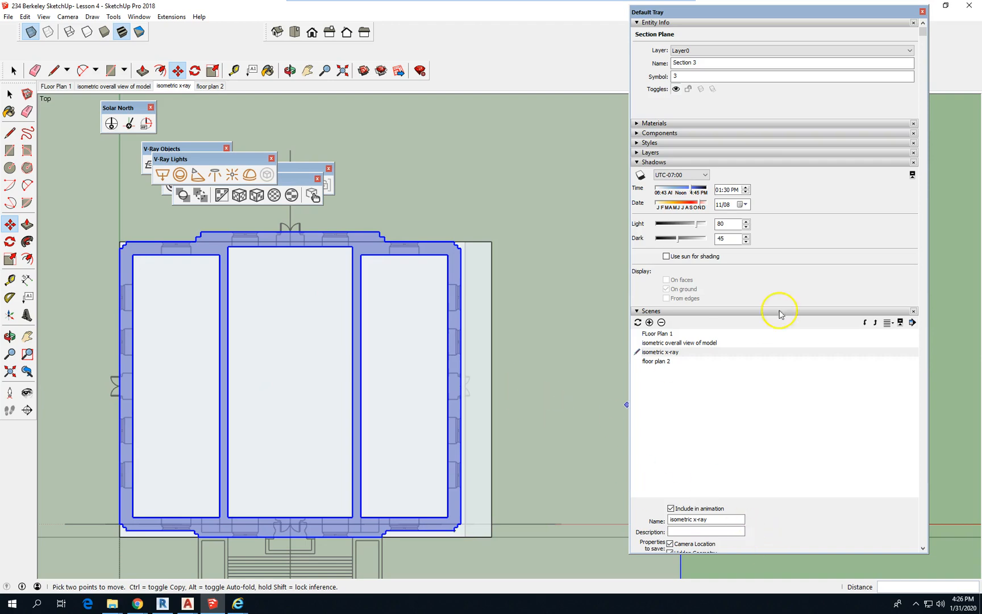
pyautogui.click(650, 322)
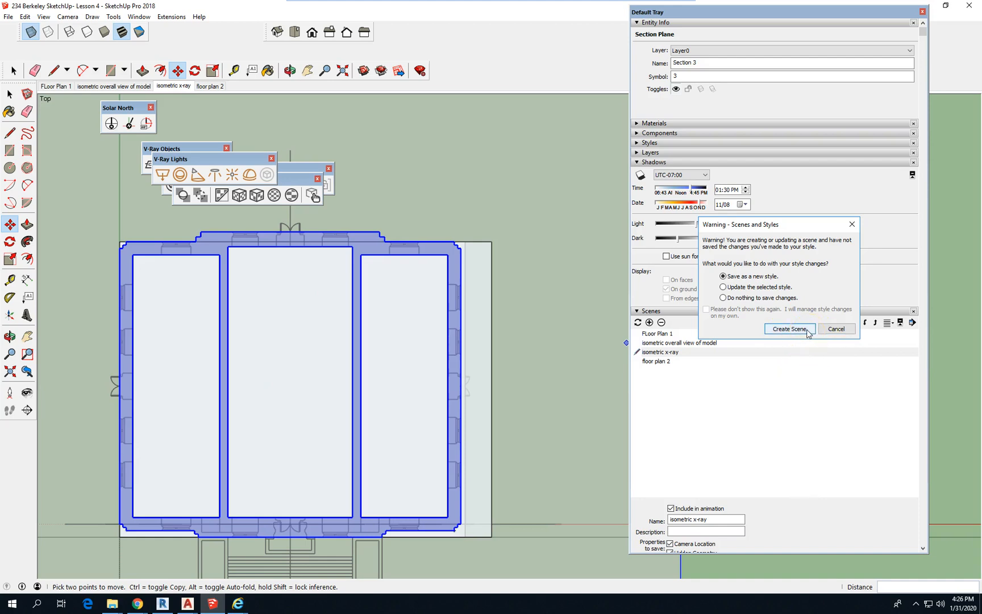
pyautogui.click(790, 329)
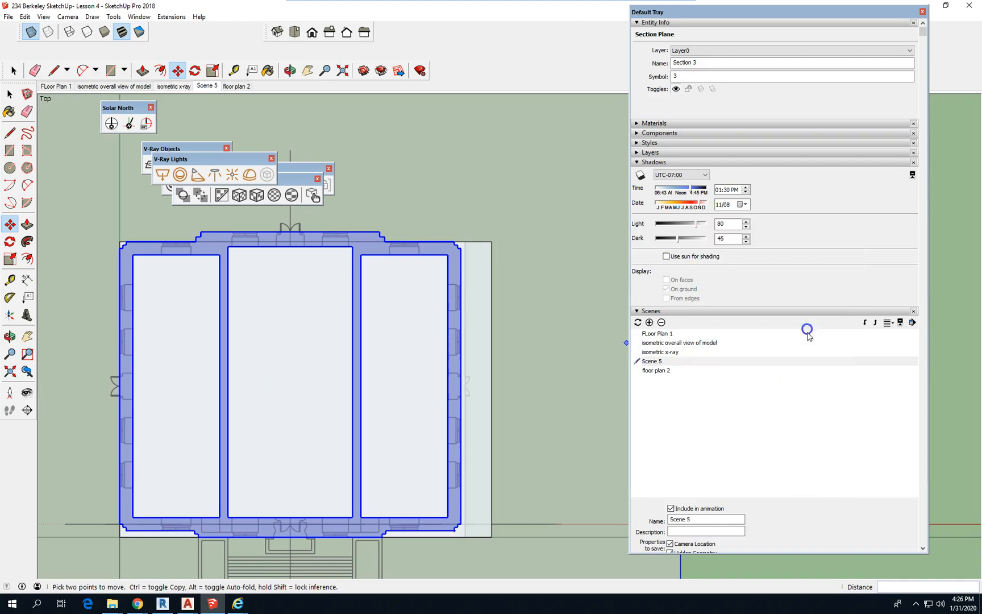
pyautogui.tripleClick(706, 518)
pyautogui.press('Return')
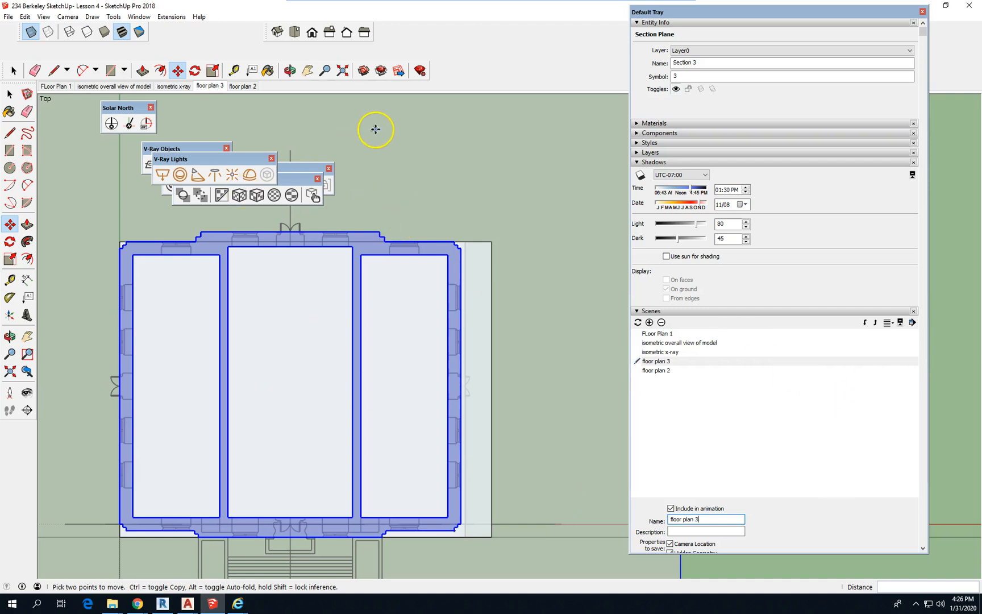
pyautogui.click(12, 18)
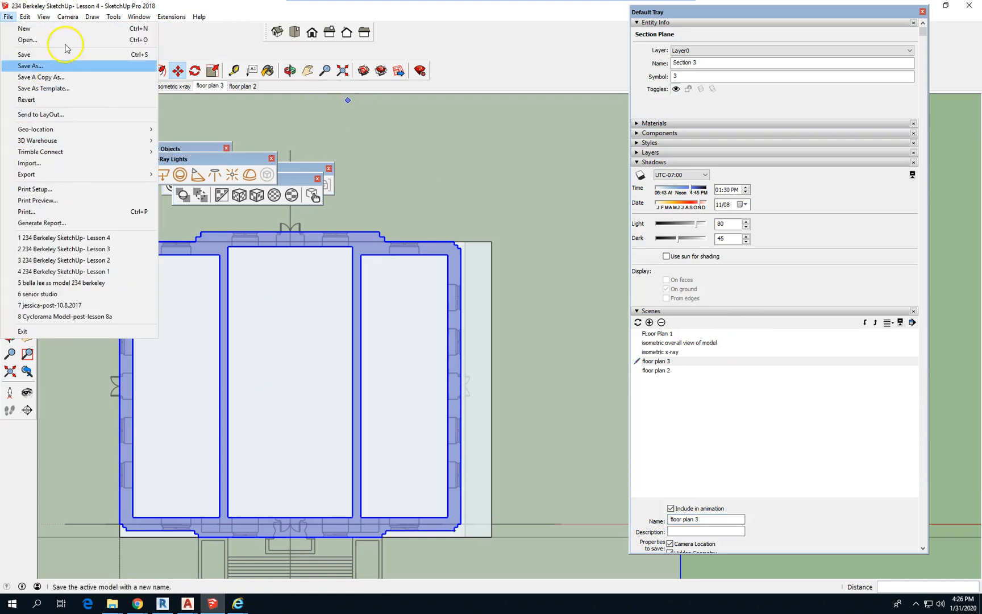
pyautogui.click(71, 64)
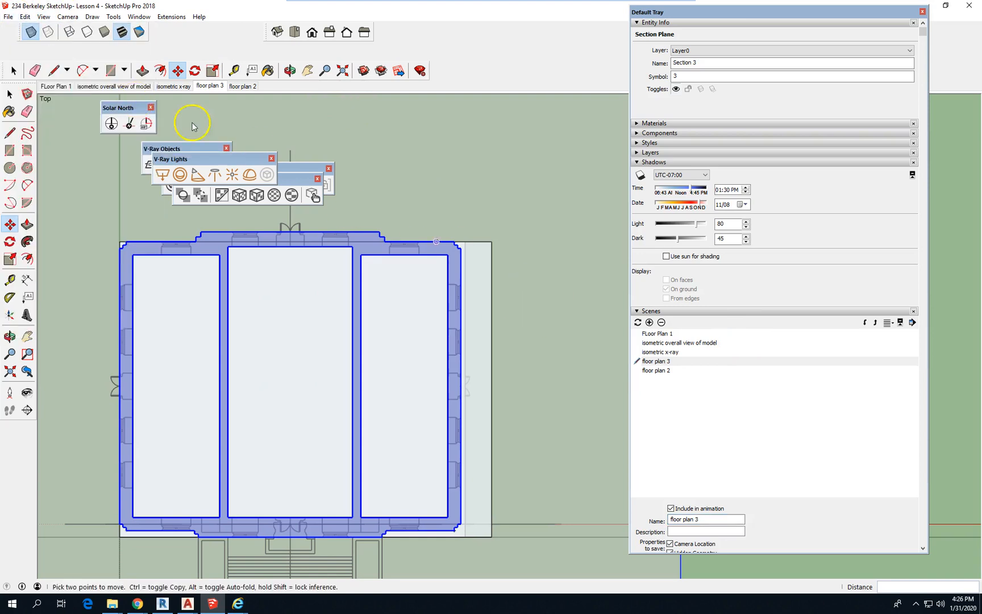
# - Store an isometric view of the third floor plan cut as a scene named "isometric xray floor plan 3"
pyautogui.click(277, 32)
pyautogui.scroll(-4, 362, 380)
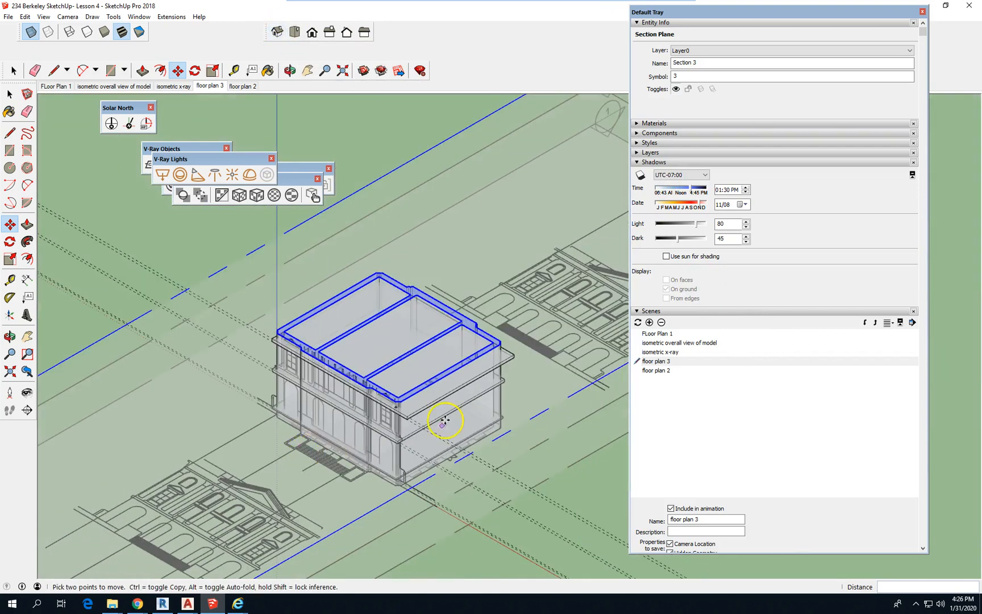
pyautogui.scroll(2, 445, 418)
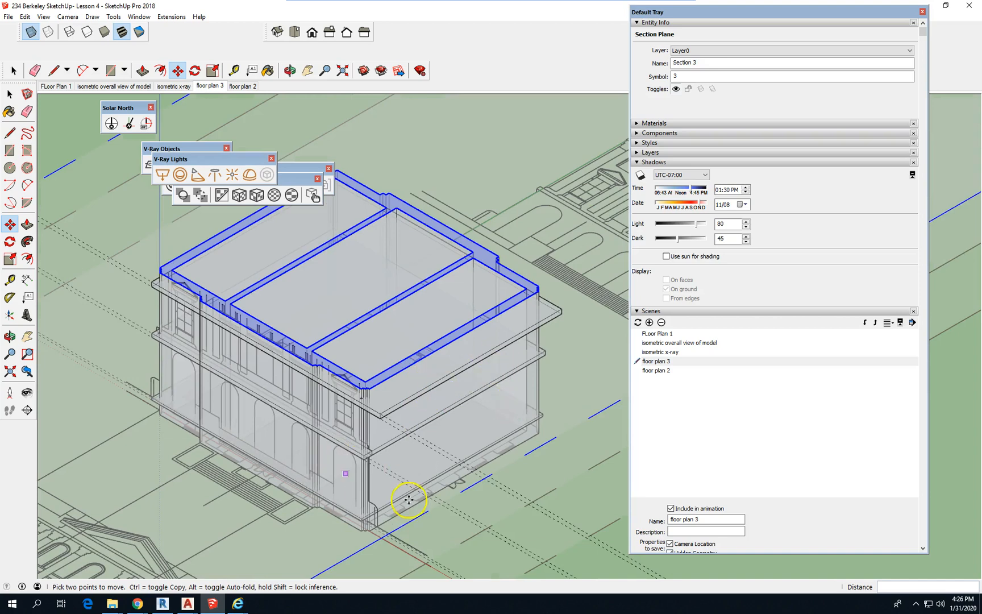
pyautogui.scroll(-2, 594, 434)
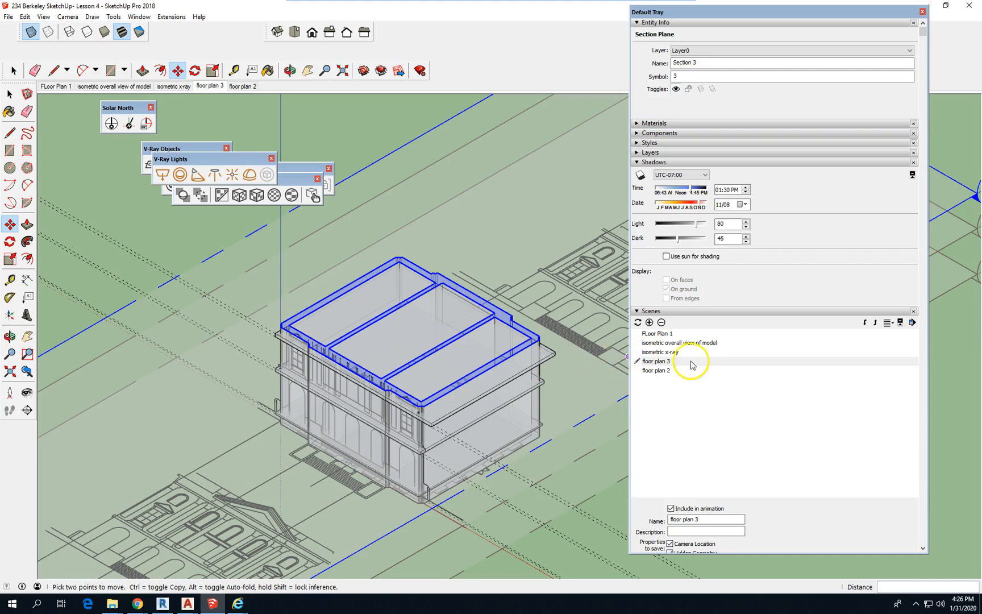
pyautogui.click(650, 322)
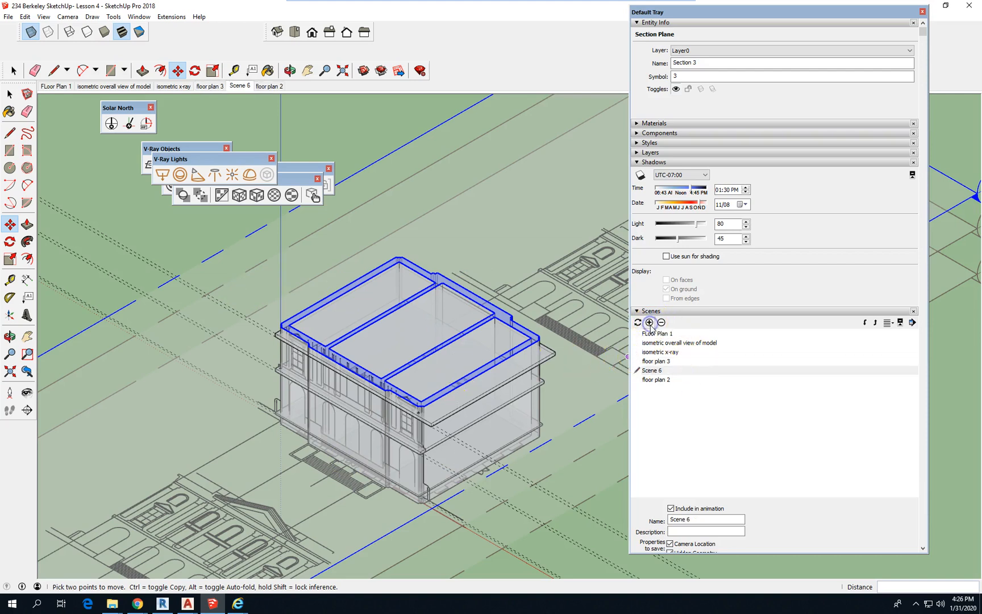
pyautogui.moveTo(714, 517); pyautogui.dragTo(519, 500)
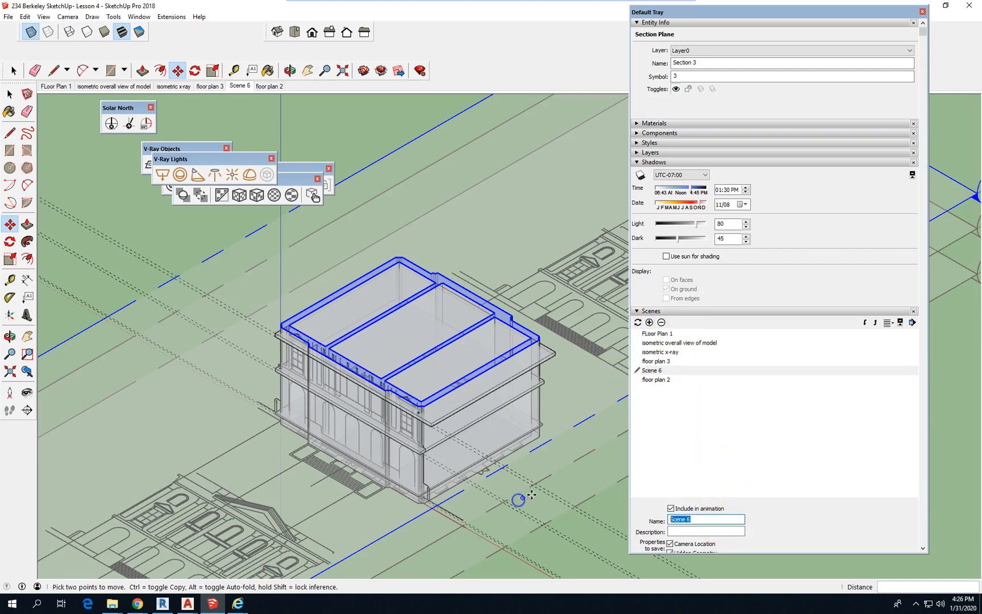
pyautogui.write('isometrixc')
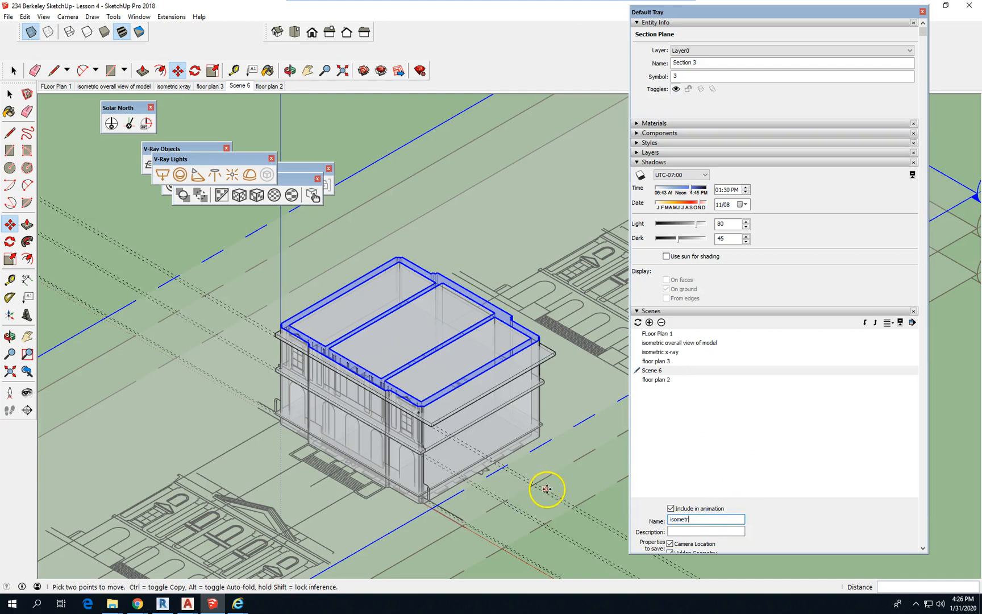
pyautogui.press('BackSpace')
pyautogui.press('BackSpace')
pyautogui.write('c')
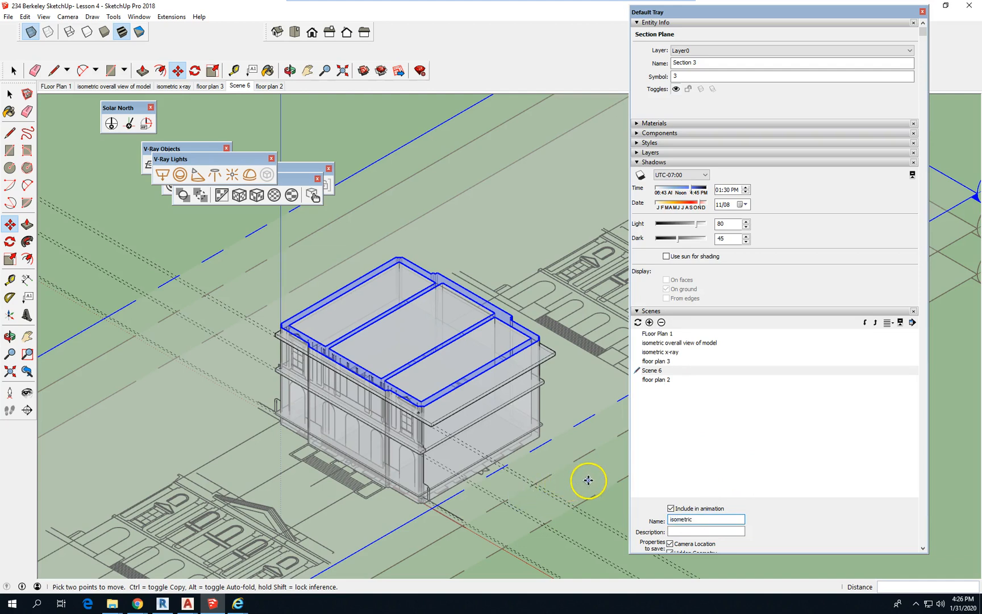
pyautogui.write(' xray ')
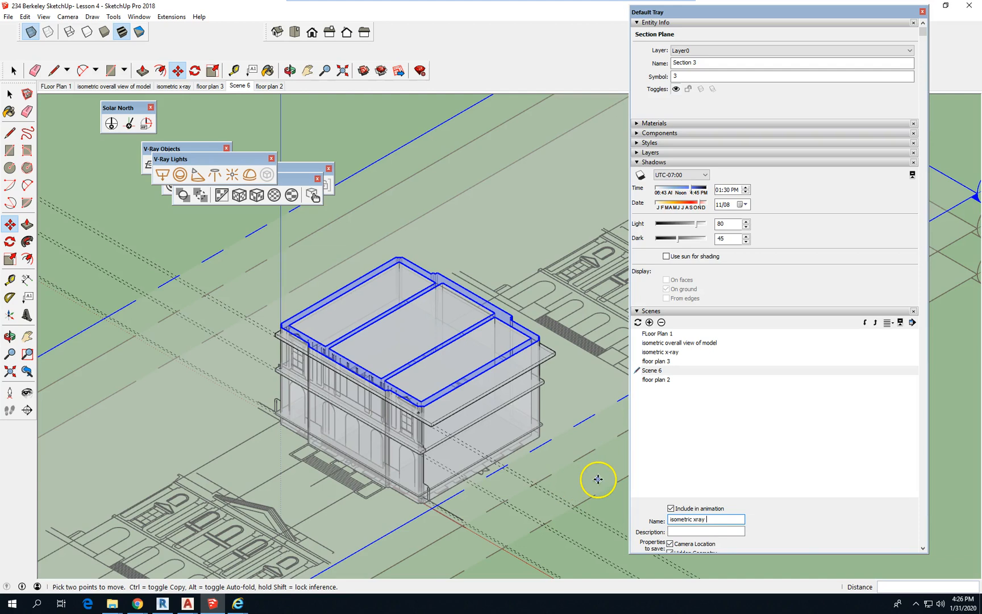
pyautogui.write('floor plan 3')
pyautogui.press('Return')
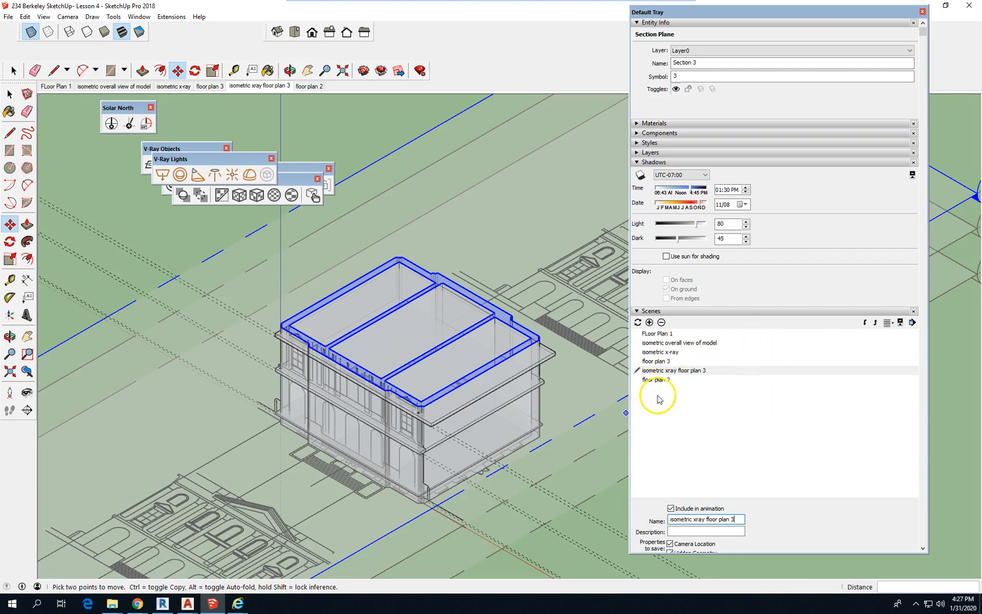
# - Go back to the isometric x-ray scene and place a vertical section plane on the building's front facade
pyautogui.doubleClick(673, 352)
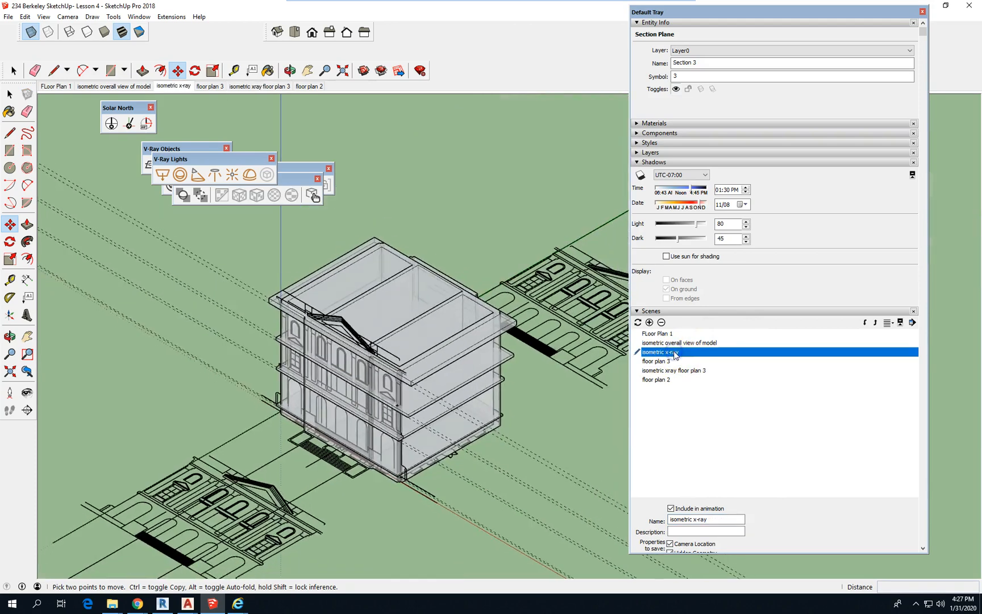
pyautogui.scroll(3, 440, 400)
pyautogui.press('q')
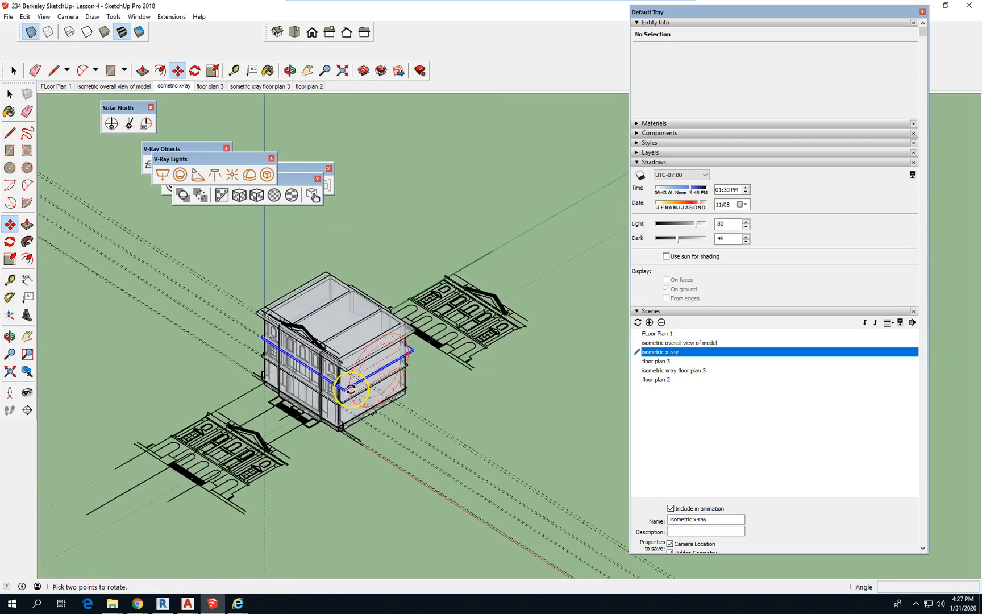
pyautogui.scroll(2, 351, 389)
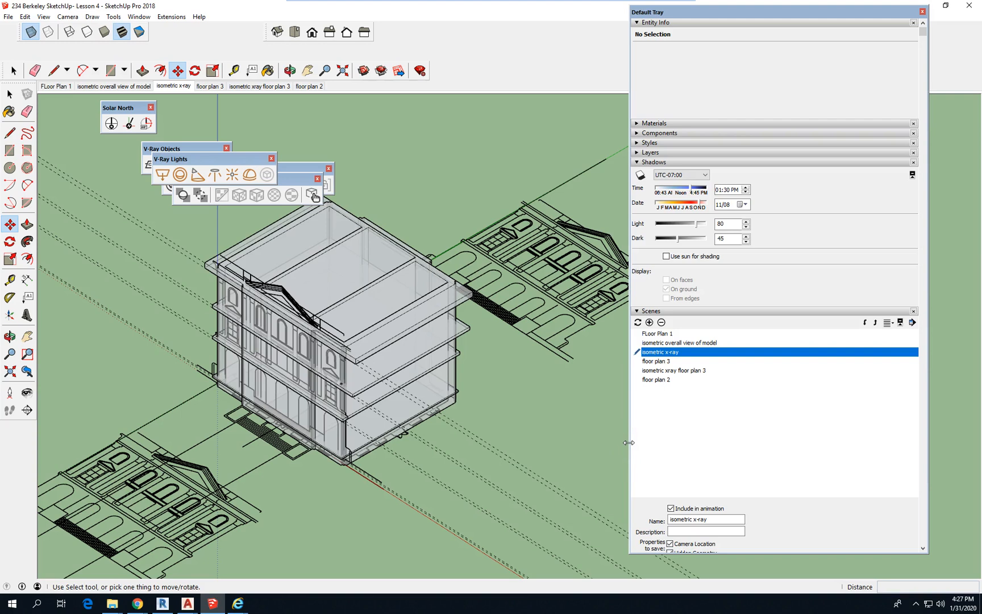
pyautogui.scroll(-2, 456, 414)
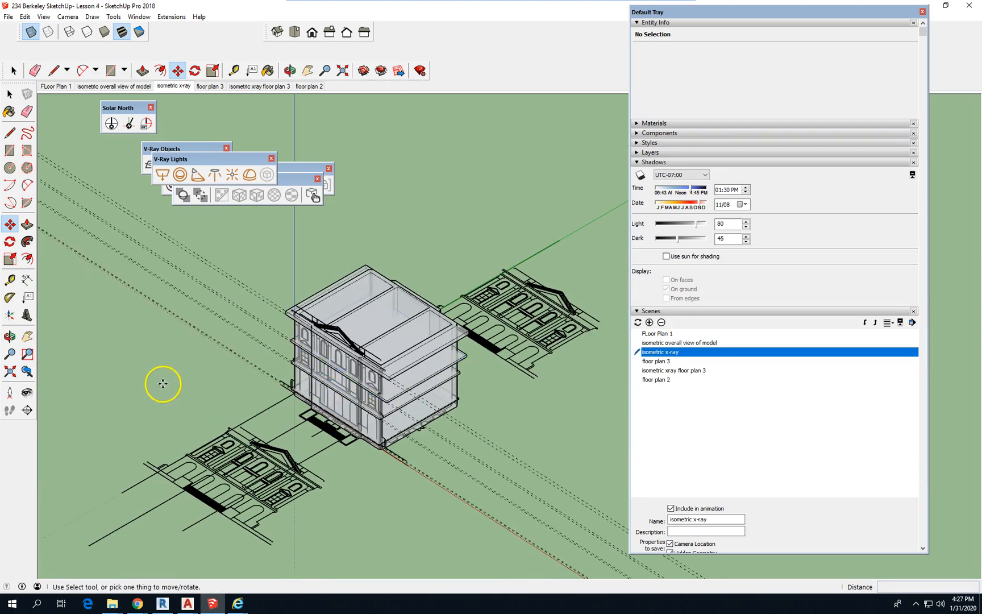
pyautogui.scroll(-1, 199, 349)
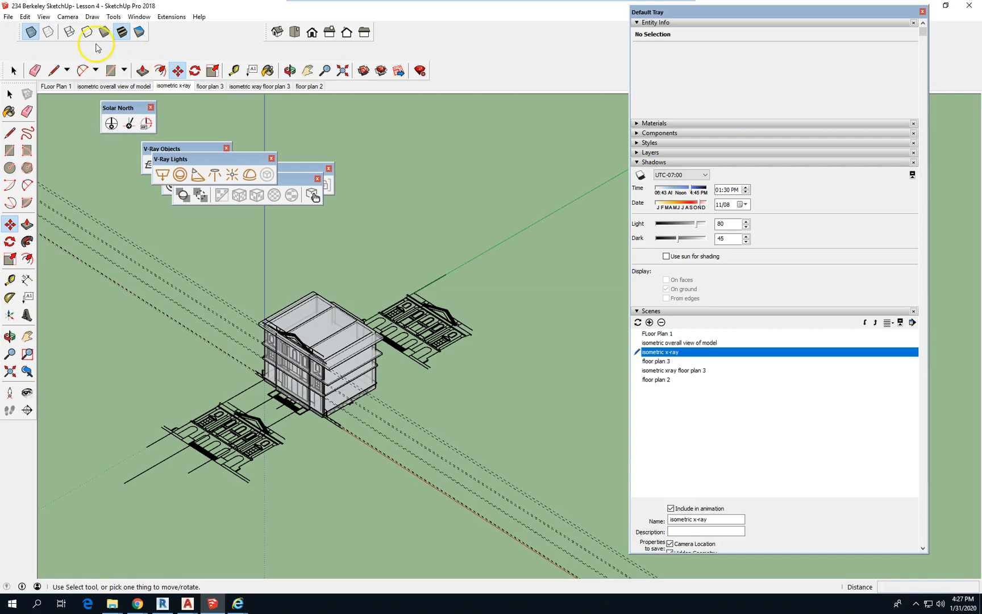
pyautogui.click(113, 16)
pyautogui.moveTo(211, 291)
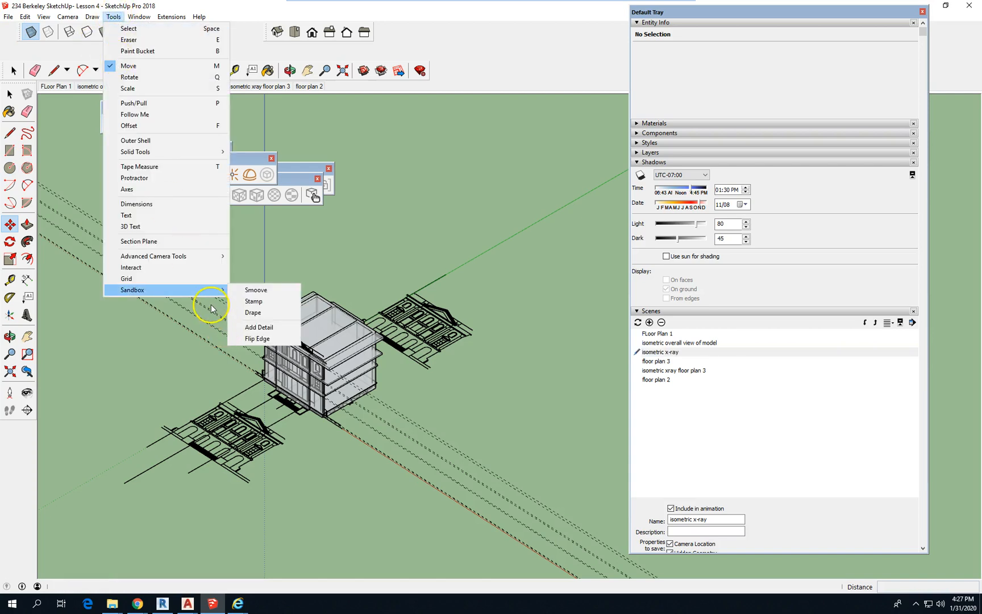
pyautogui.click(170, 241)
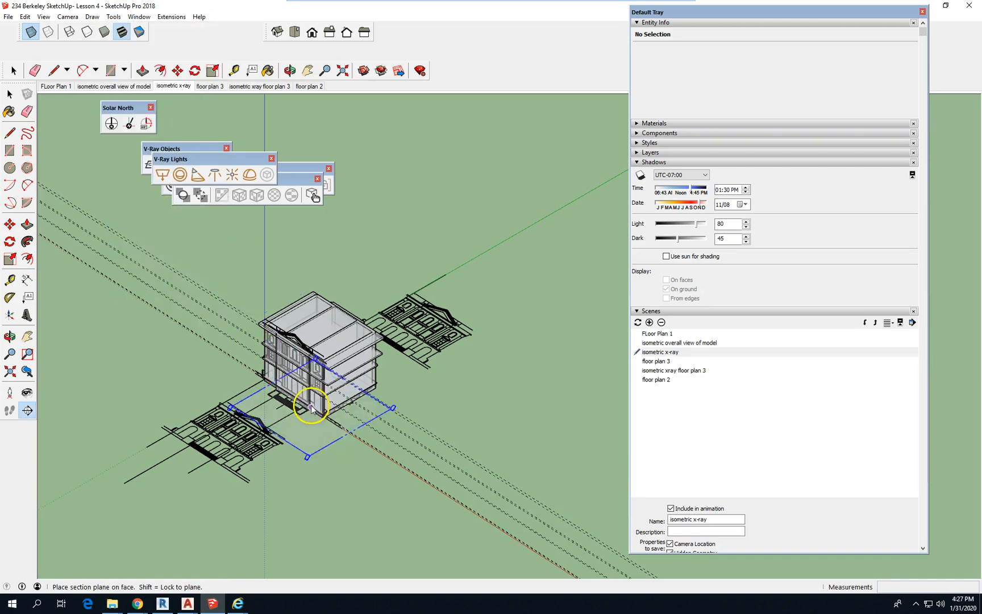
pyautogui.scroll(3, 311, 401)
pyautogui.scroll(2, 311, 393)
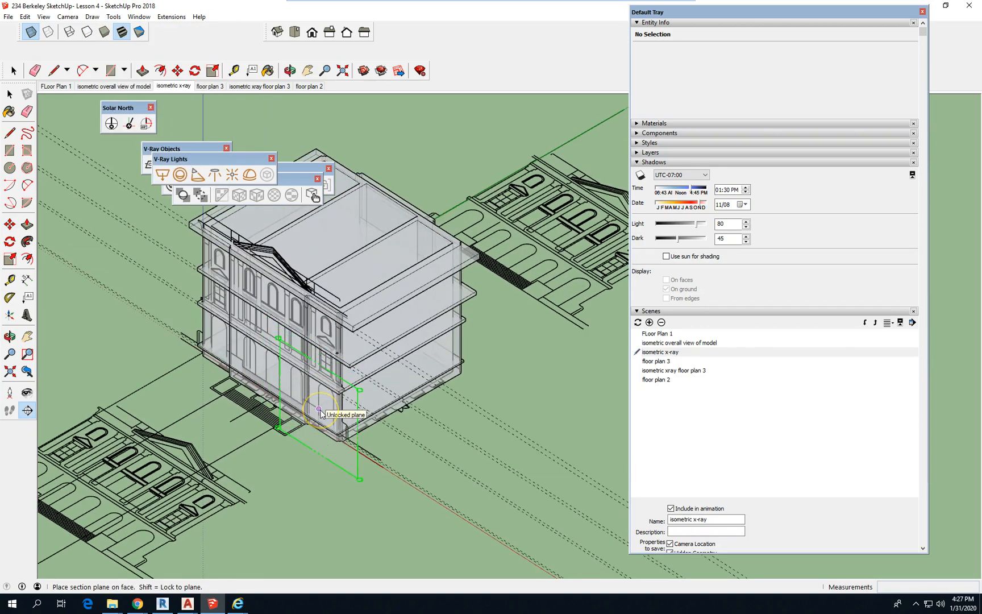
pyautogui.click(320, 410)
pyautogui.scroll(-2, 364, 318)
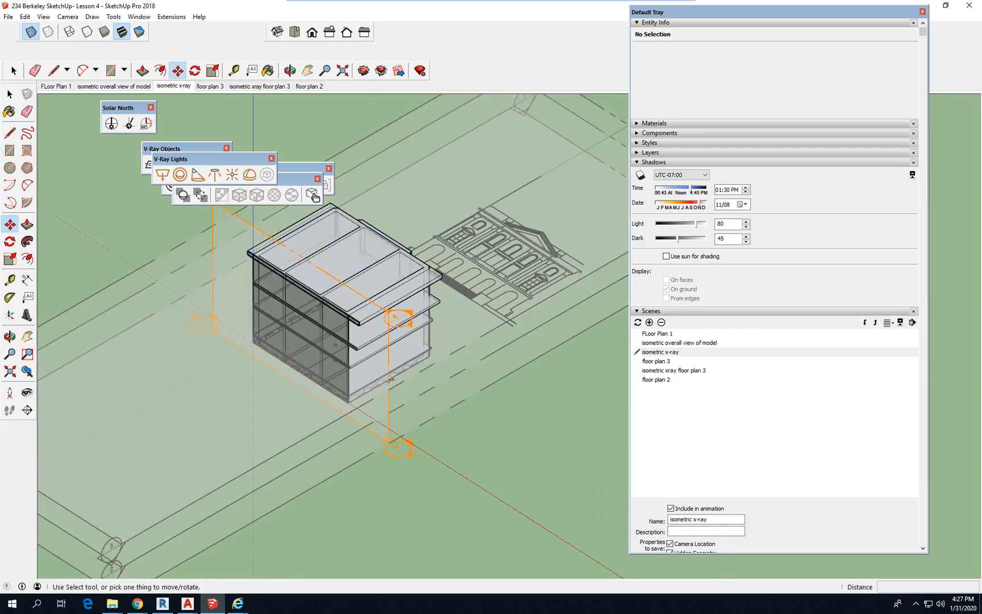
# - Select the new vertical section plane and move it along the green axis so it cuts through the building's interior
pyautogui.click(13, 70)
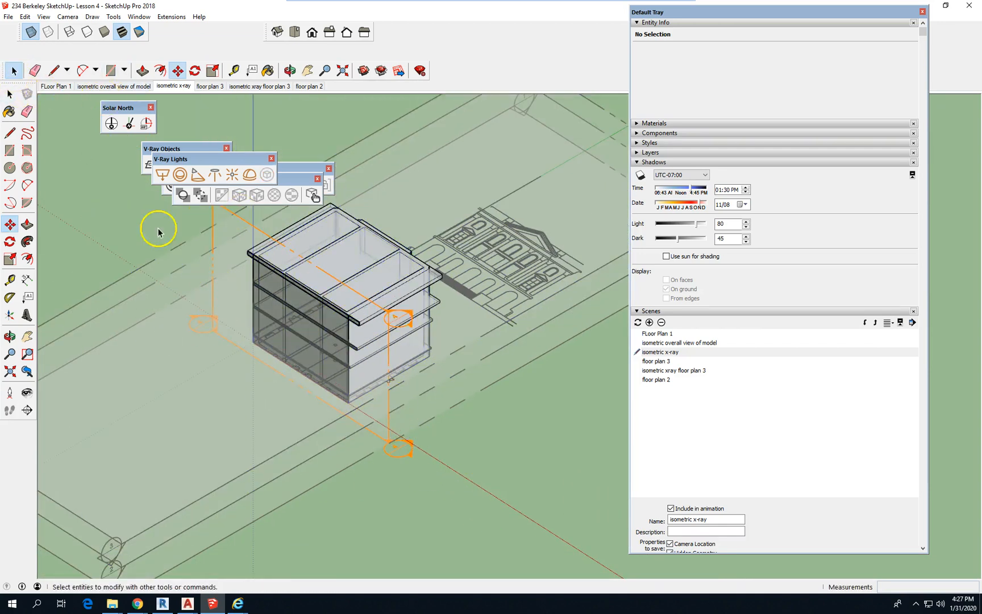
pyautogui.click(388, 421)
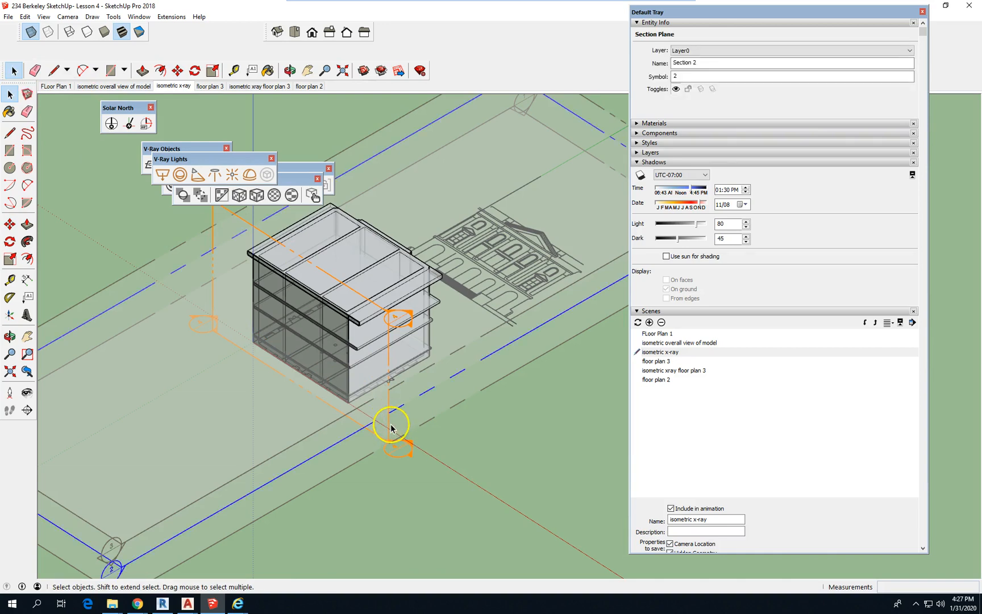
pyautogui.click(390, 359)
pyautogui.scroll(-3, 389, 361)
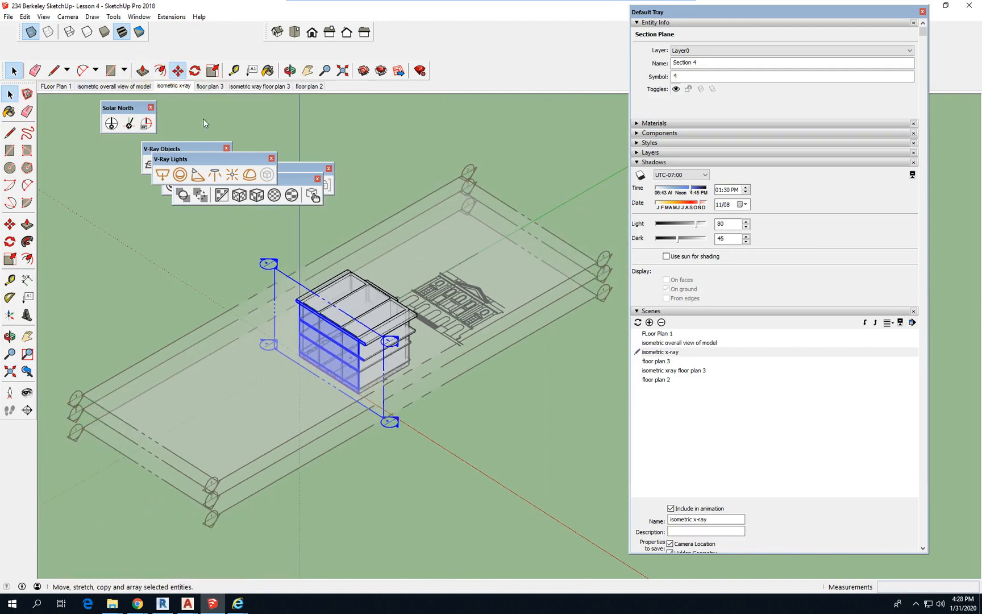
pyautogui.click(178, 70)
pyautogui.click(402, 522)
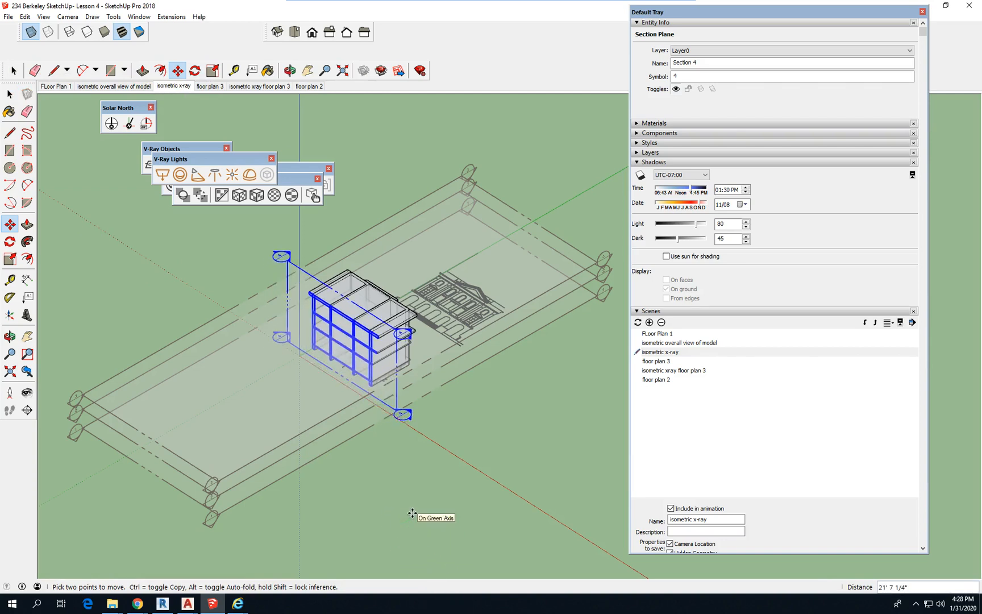
pyautogui.click(335, 399)
pyautogui.scroll(4, 340, 393)
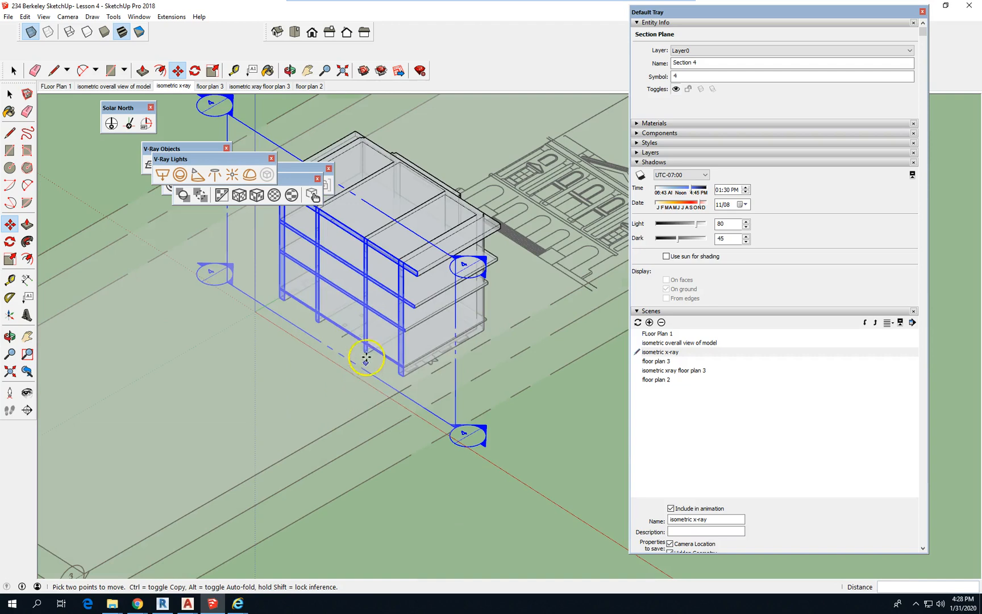
# - Align the view to the vertical section plane
pyautogui.rightClick(376, 321)
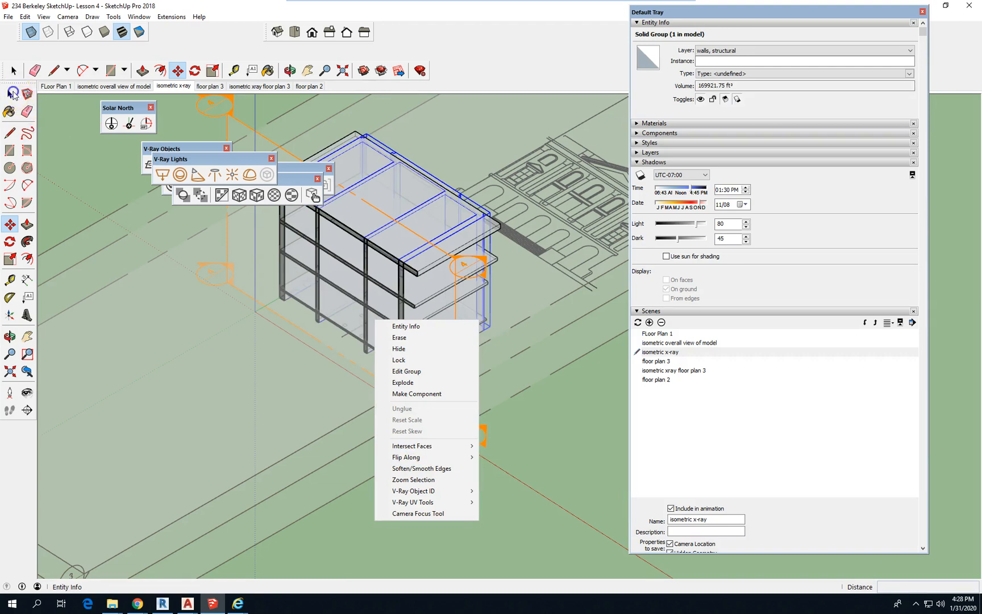
pyautogui.click(13, 94)
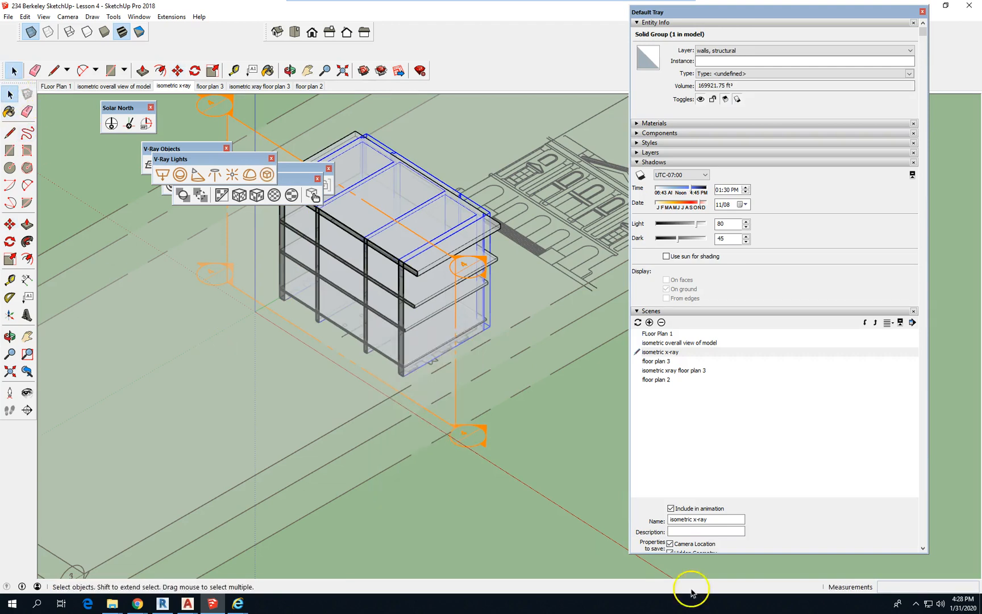
pyautogui.click(456, 412)
pyautogui.rightClick(456, 412)
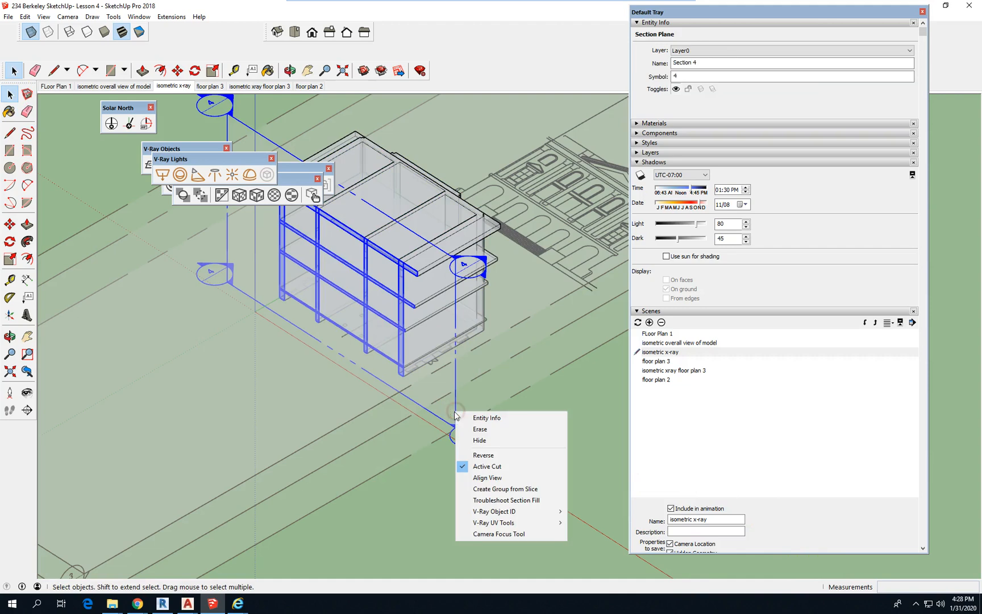
pyautogui.click(516, 483)
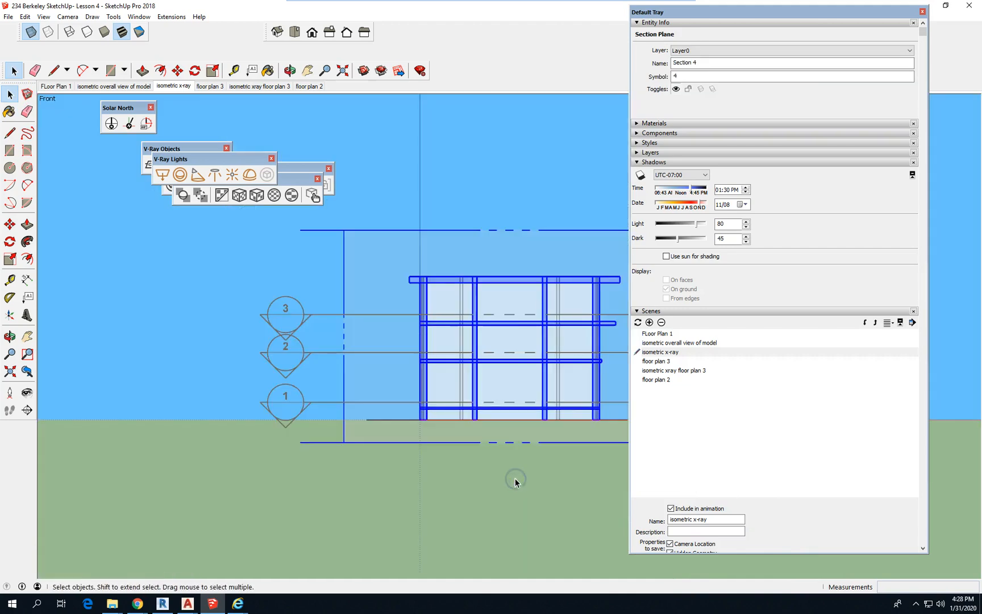
# - Store a close, slightly angled view of the vertical cut as a scene named "section 1 cross", saving the style as new, and save the file
pyautogui.scroll(3, 570, 430)
pyautogui.moveTo(234, 406); pyautogui.dragTo(152, 413, button='middle')
pyautogui.scroll(-2, 151, 413)
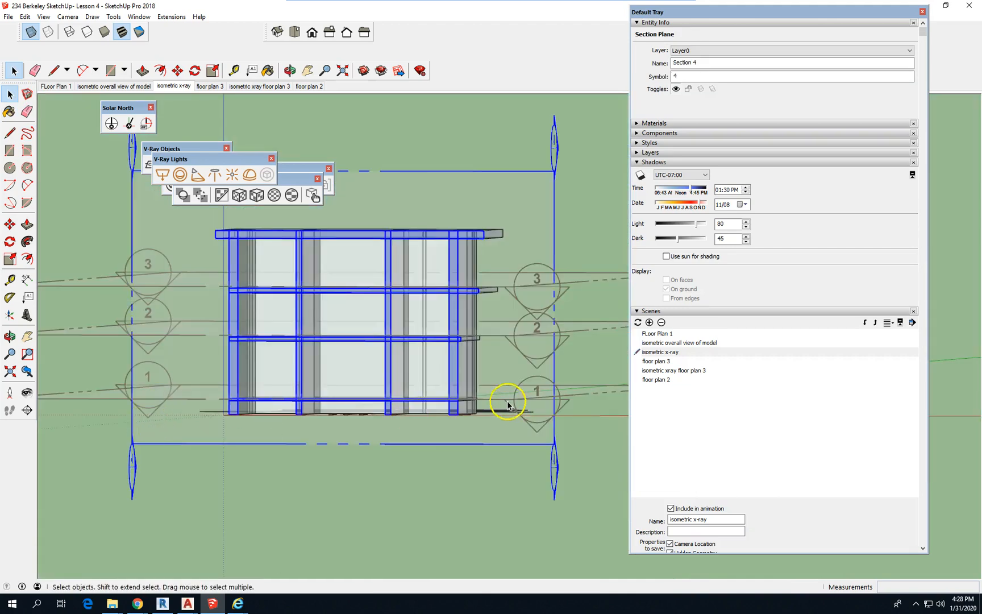
pyautogui.scroll(2, 507, 405)
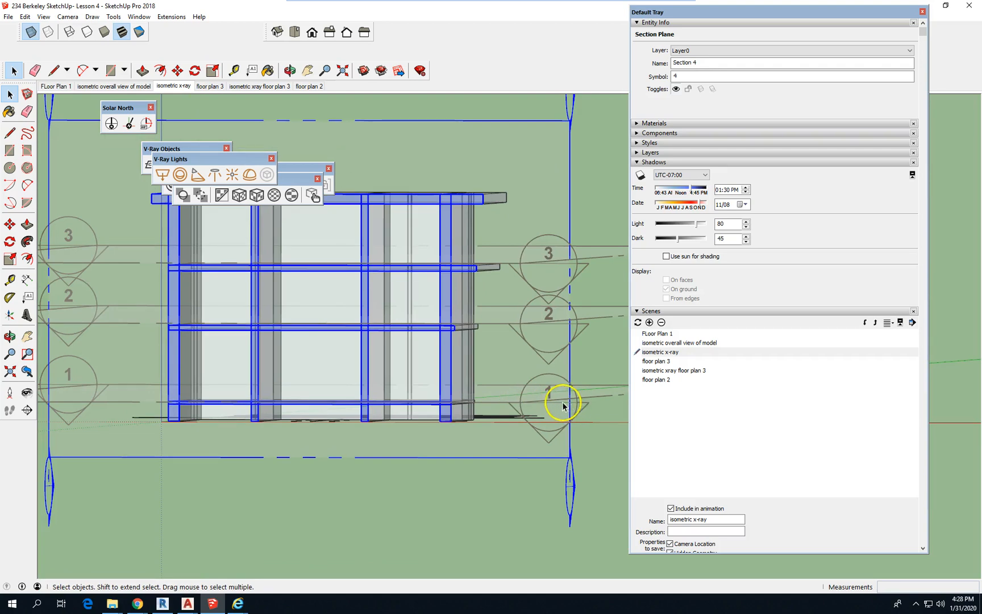
pyautogui.scroll(1, 253, 401)
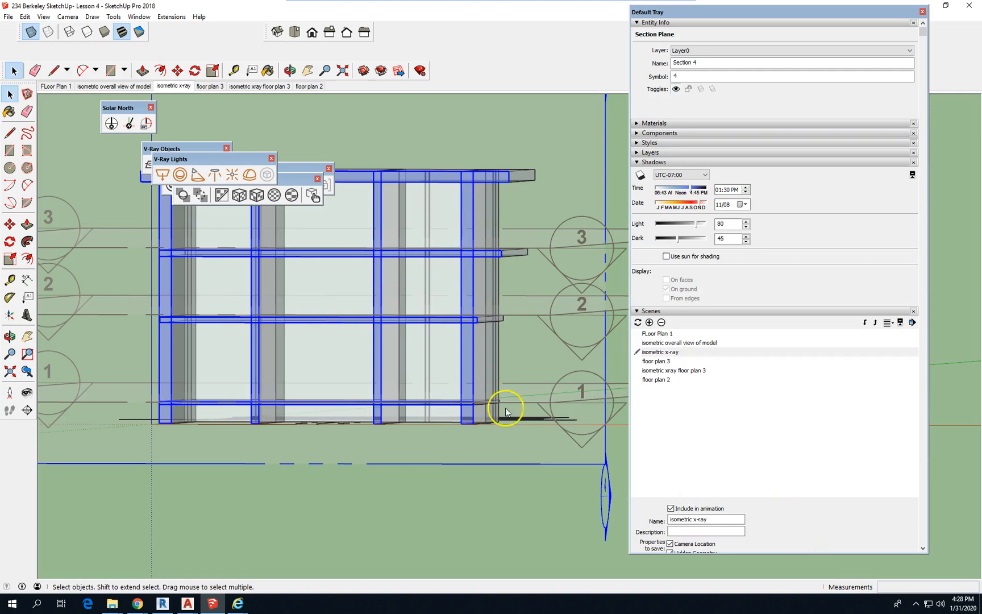
pyautogui.click(649, 323)
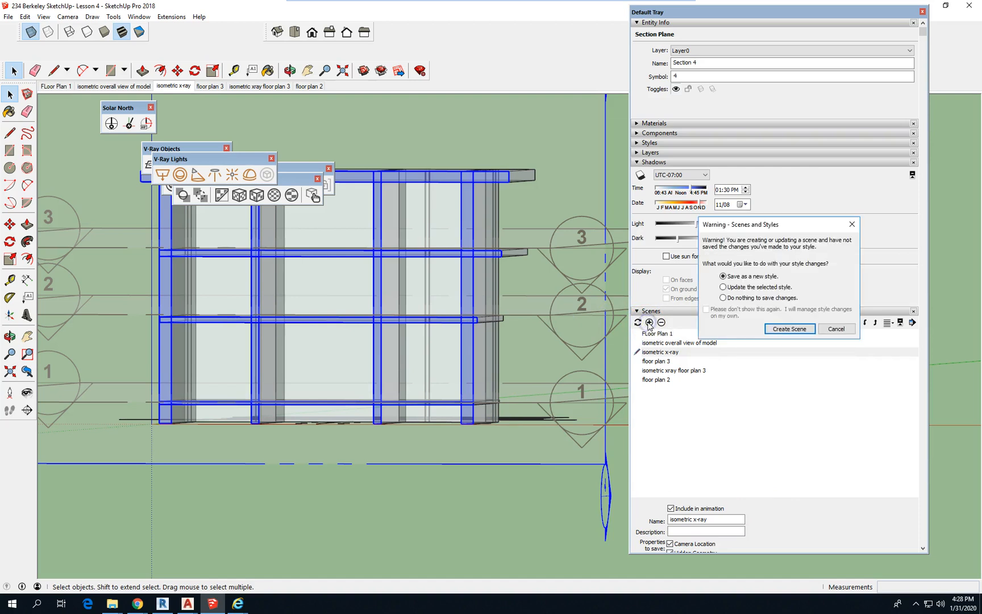
pyautogui.click(796, 328)
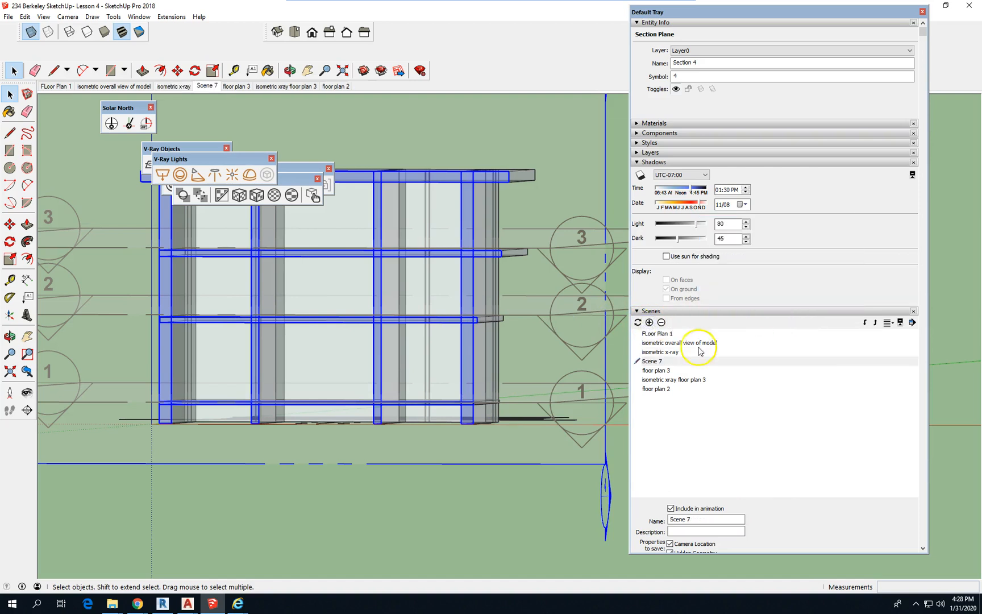
pyautogui.moveTo(728, 516); pyautogui.dragTo(602, 513)
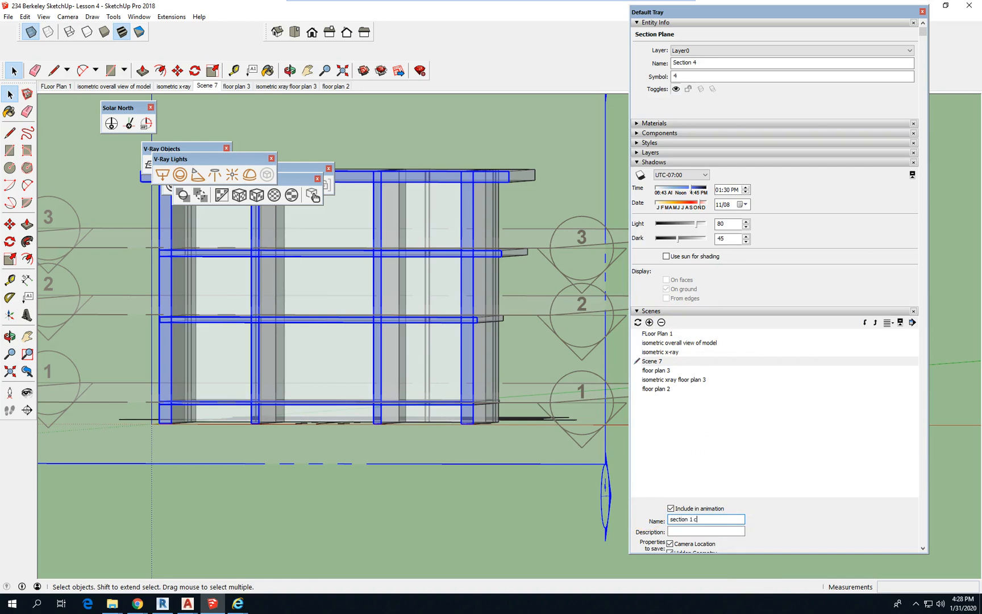
pyautogui.press('Return')
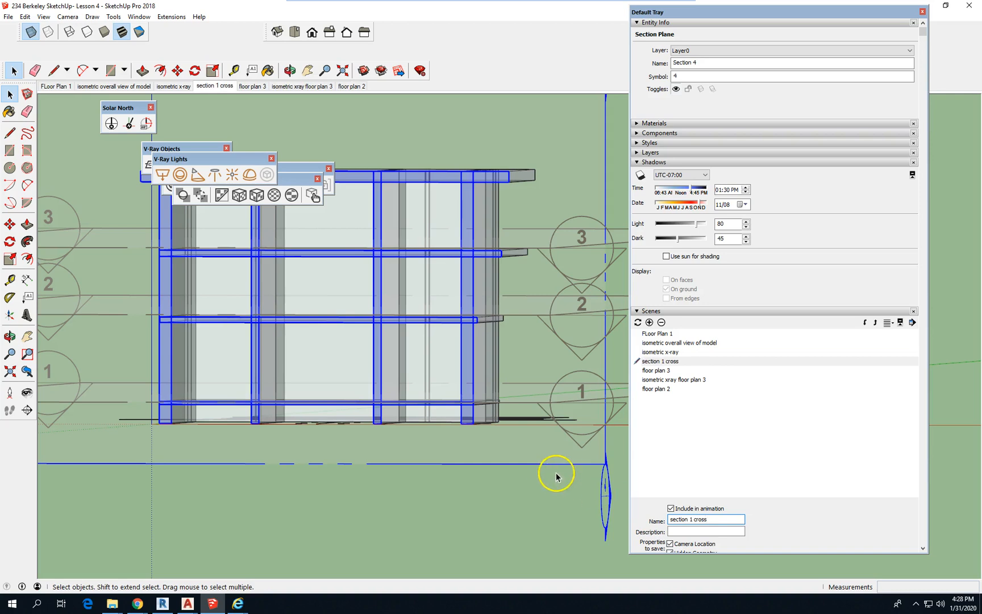
pyautogui.click(13, 18)
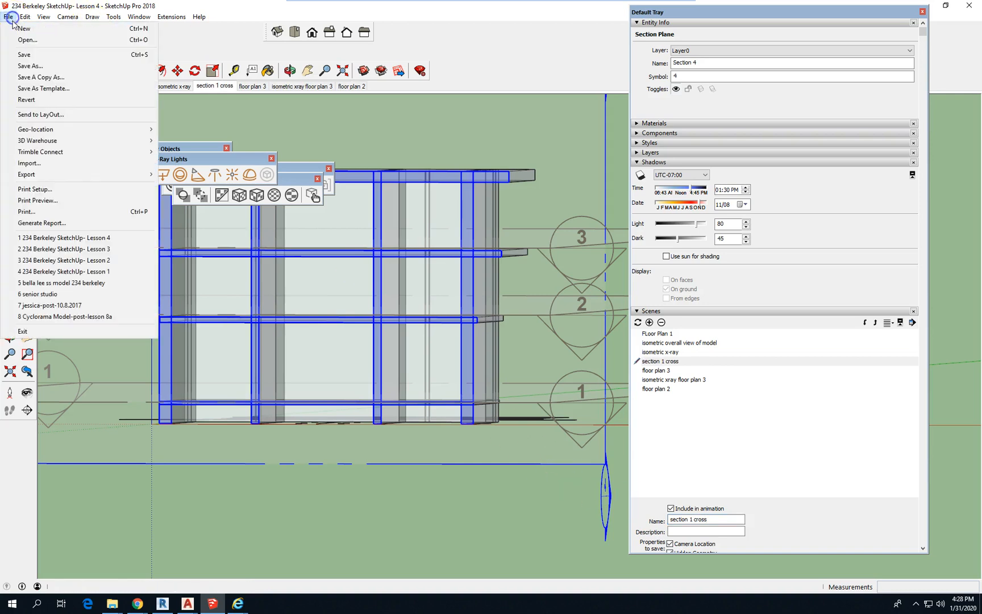
pyautogui.click(53, 51)
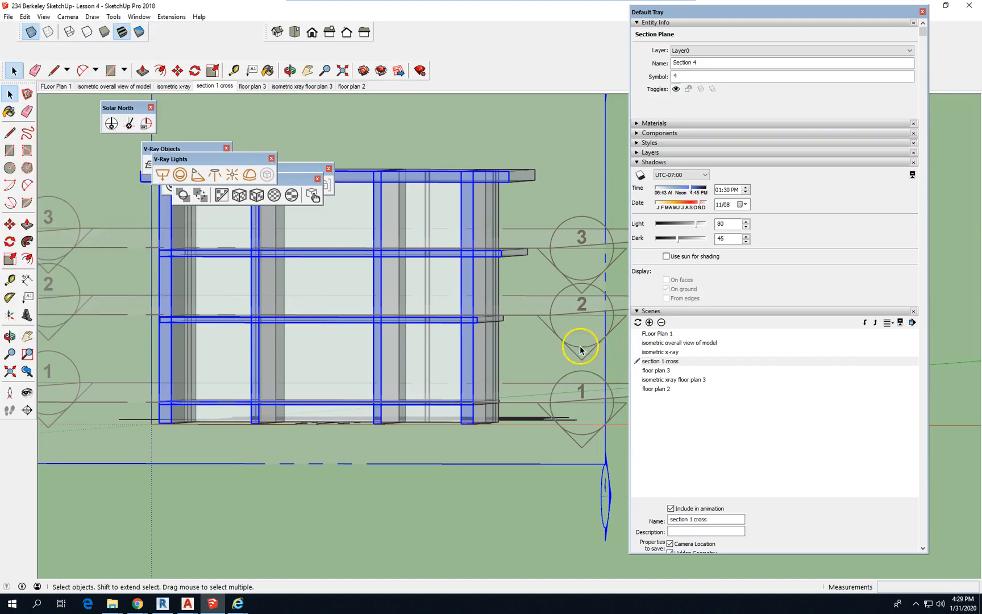
# - Switch to the isometric view and place a second vertical section plane on the building's side wall, perpendicular to the first vertical cut
pyautogui.click(277, 33)
pyautogui.scroll(-3, 452, 310)
pyautogui.scroll(-2, 457, 315)
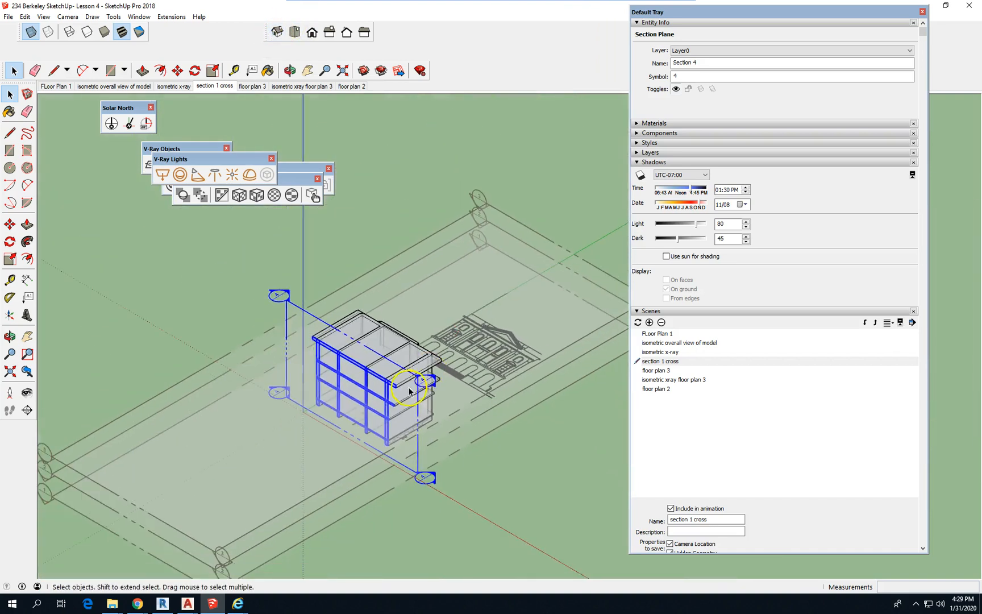
pyautogui.scroll(-1, 414, 180)
pyautogui.scroll(-1, 366, 223)
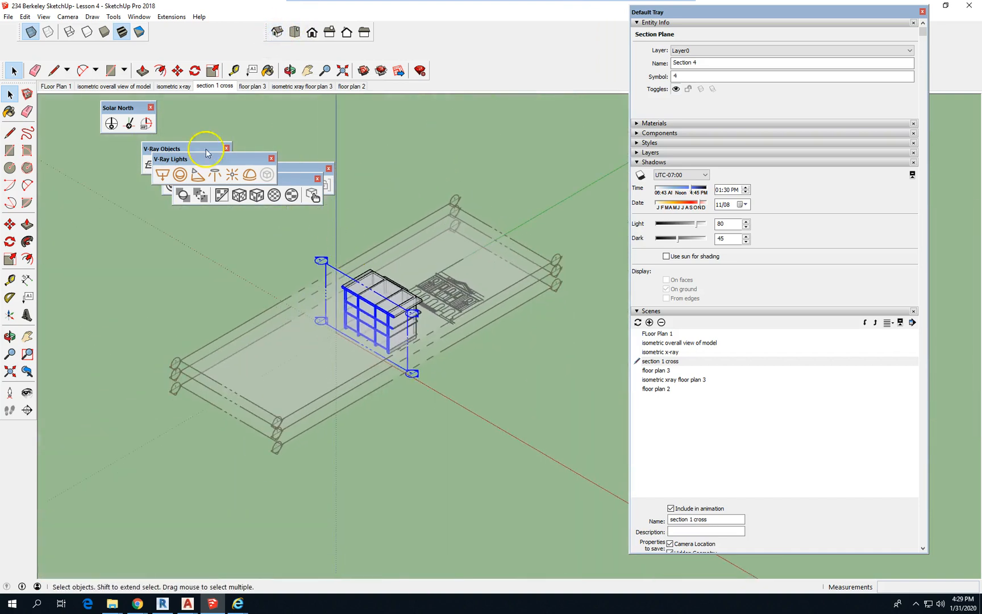
pyautogui.click(112, 17)
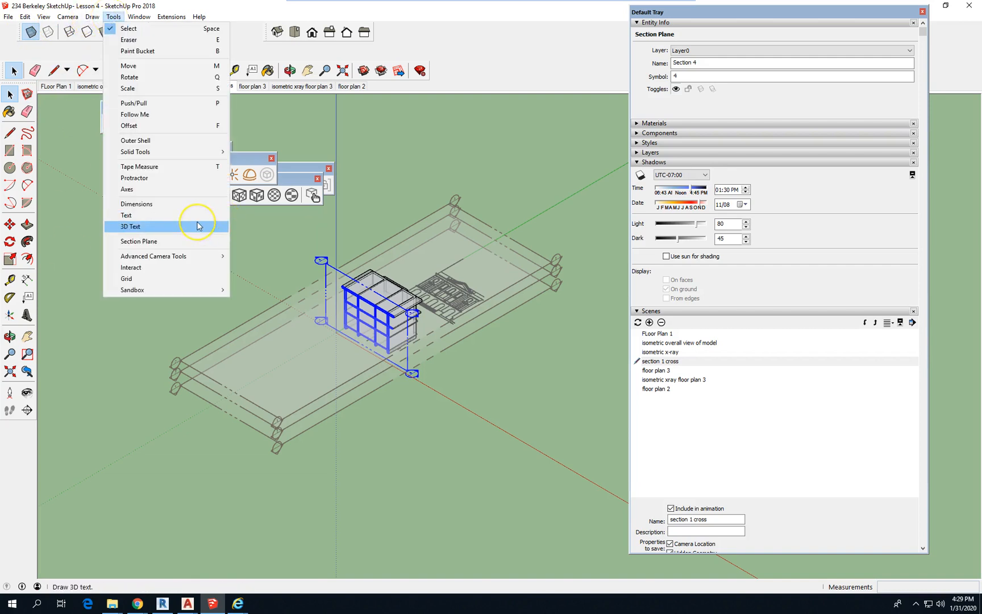
pyautogui.click(176, 243)
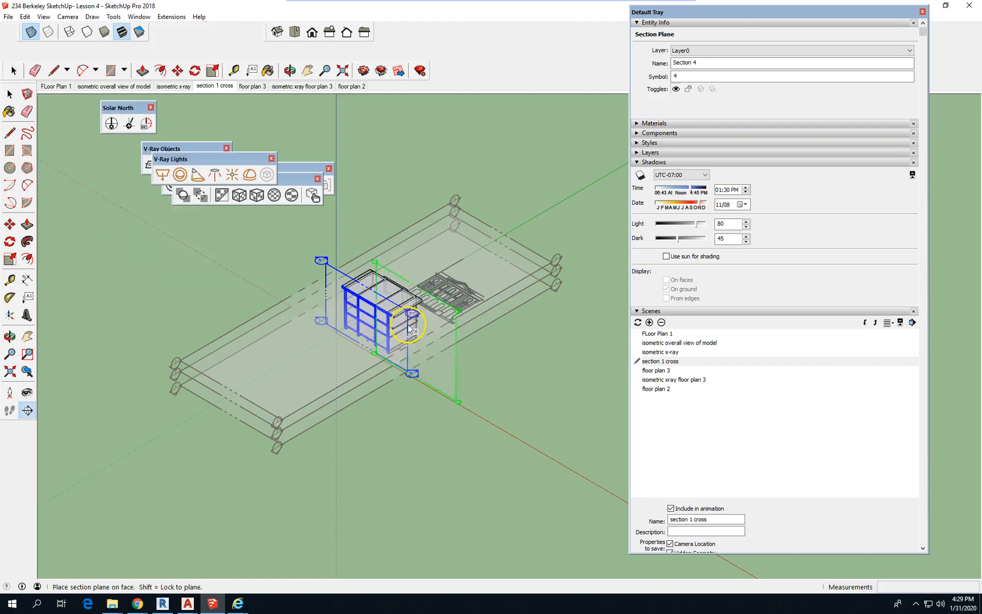
pyautogui.click(404, 347)
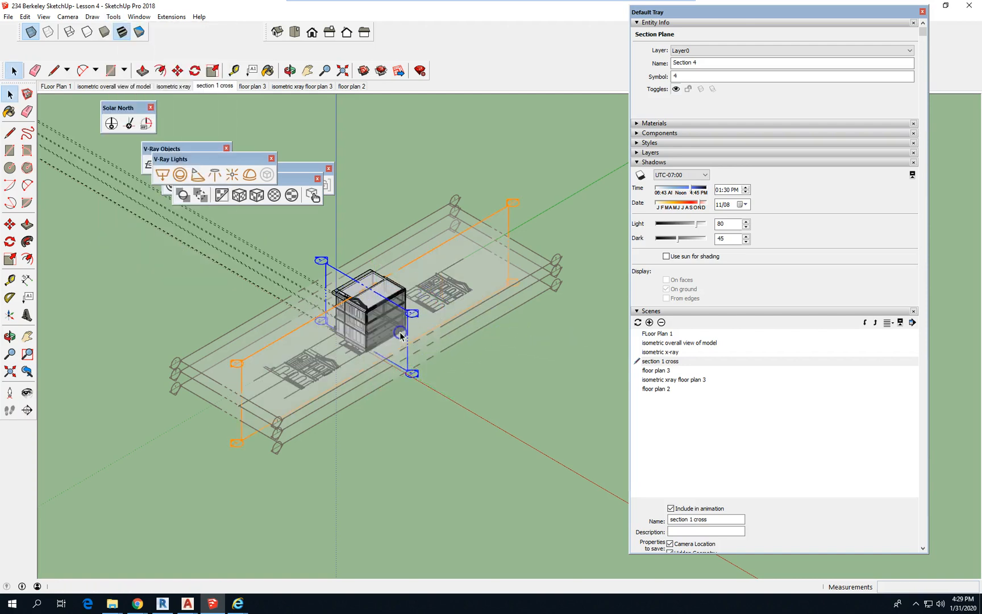
# - Select the new side section plane and move it inward along the red axis so it cuts through the building lengthwise
pyautogui.scroll(3, 405, 354)
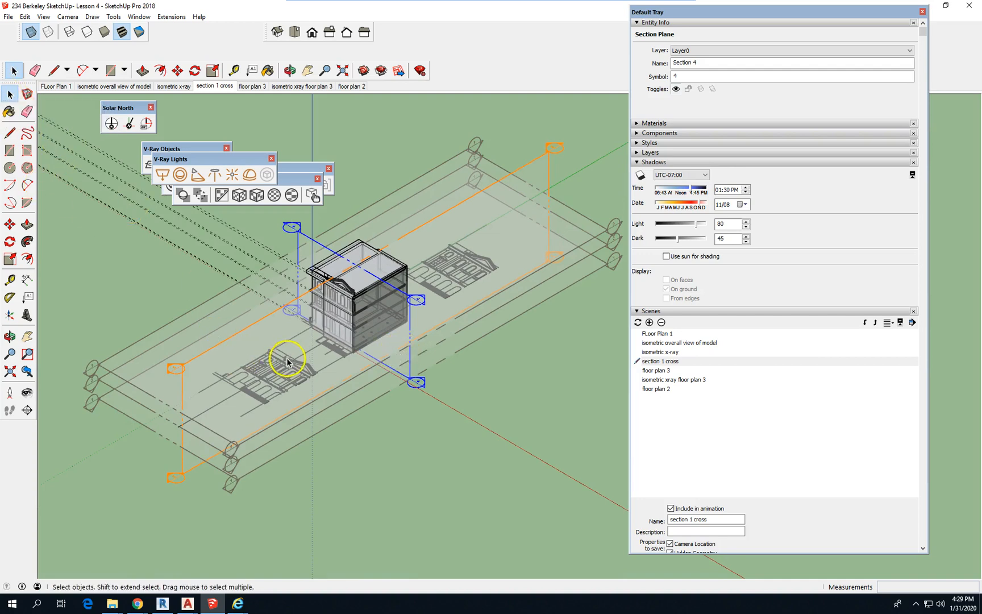
pyautogui.click(247, 328)
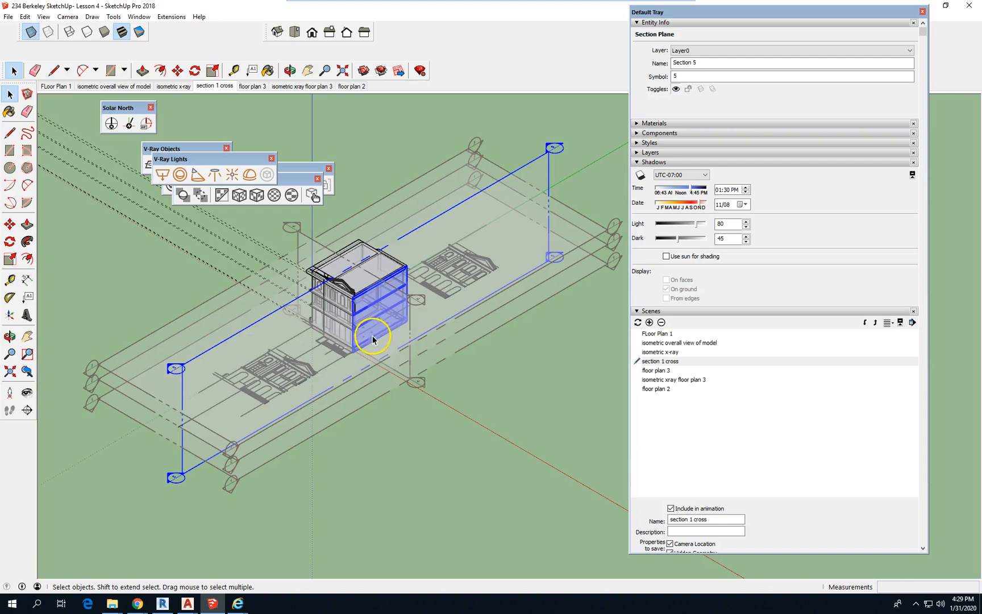
pyautogui.click(10, 224)
pyautogui.click(187, 302)
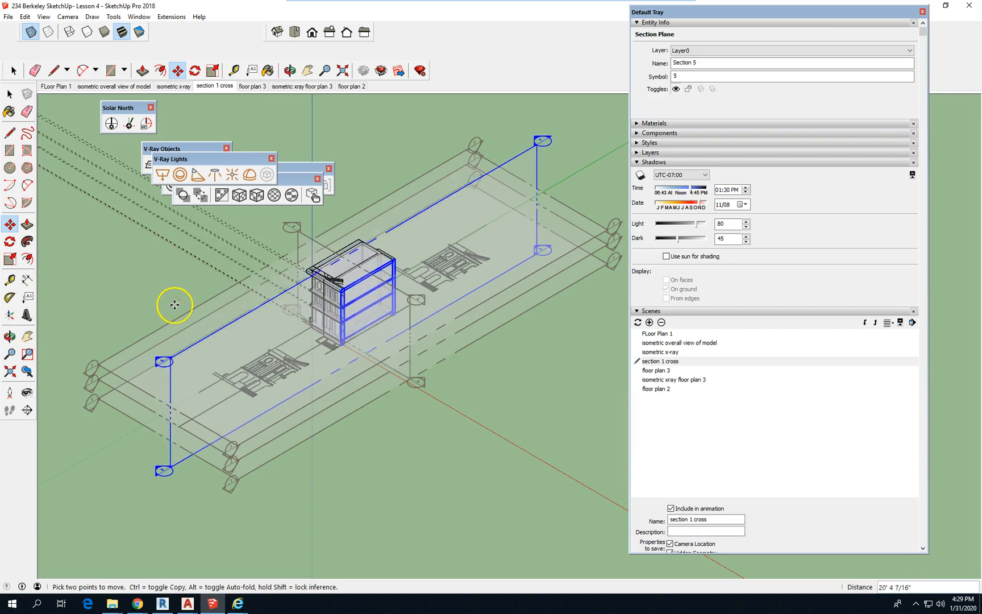
pyautogui.click(178, 308)
pyautogui.scroll(1, 423, 446)
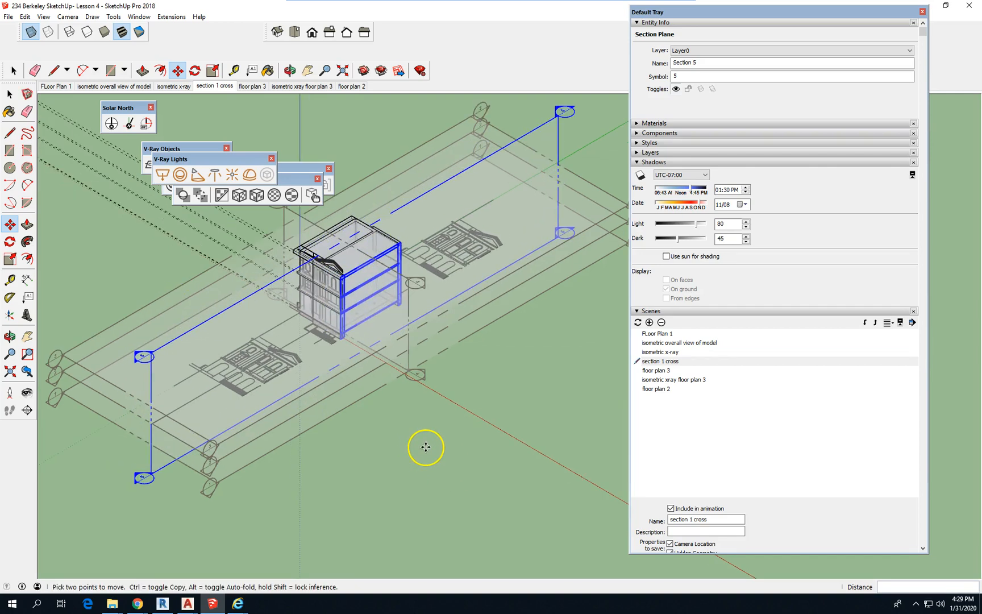